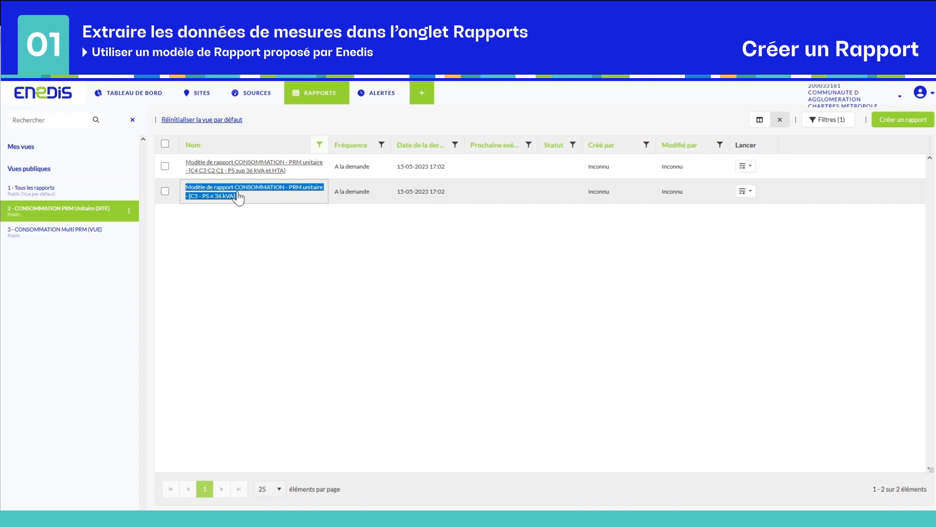
- Duplicate the CONSOMMATION PRM unitaire [C5 - PS ≤ 36 kVA] template to get a '(2)' copy
drag(288, 171, 186, 165)
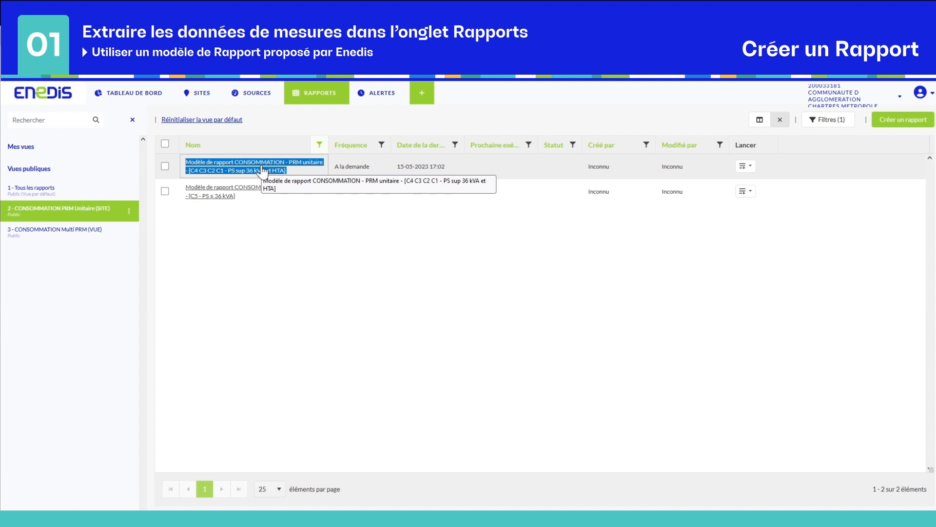
click(259, 232)
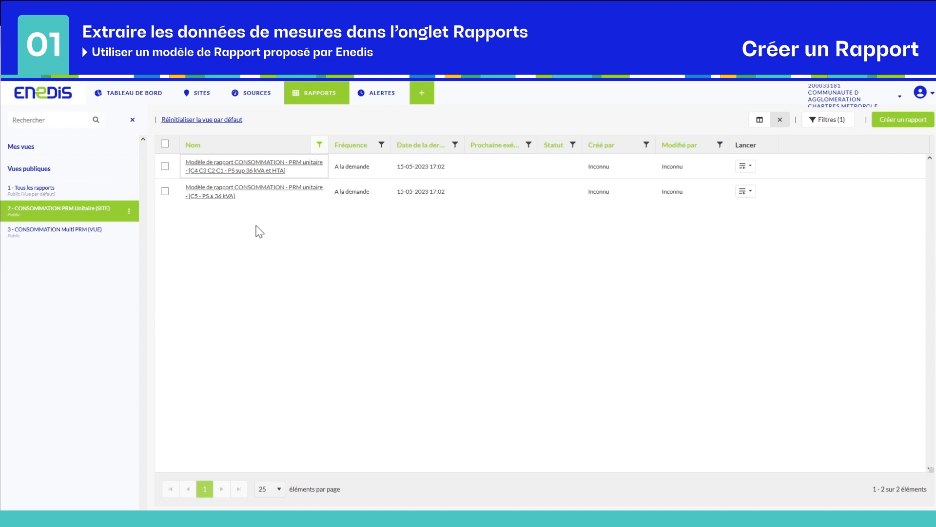
click(165, 191)
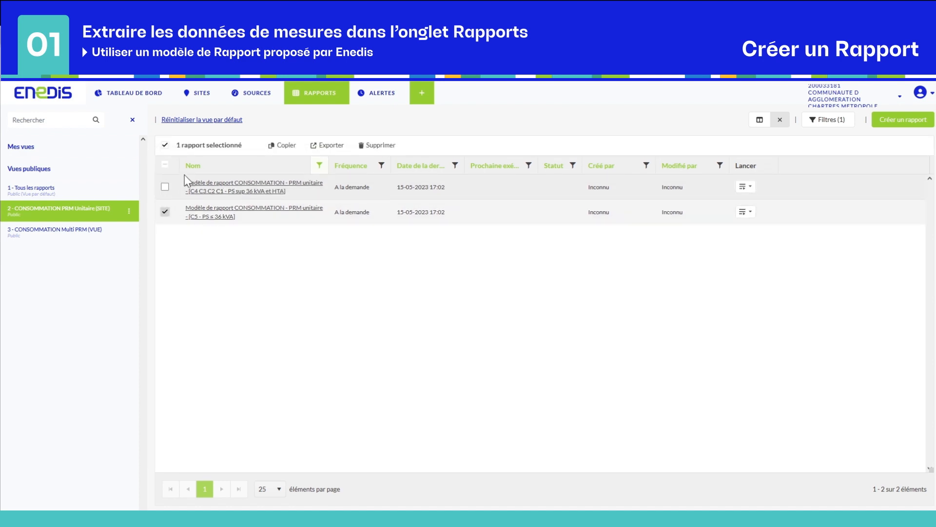
click(280, 145)
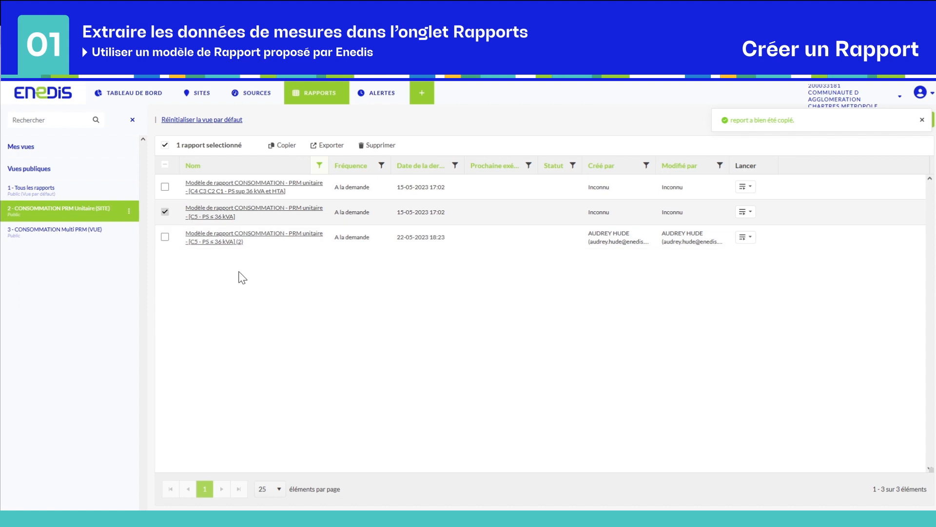
double_click(240, 242)
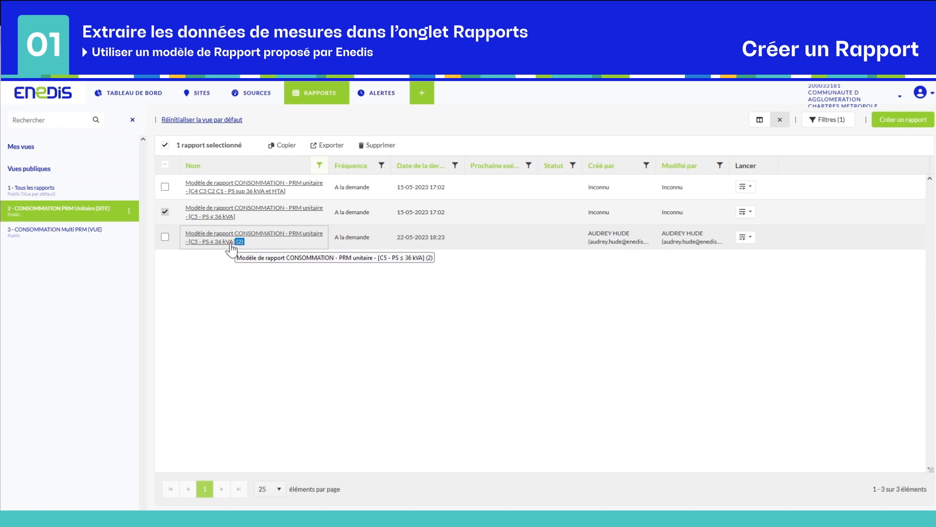
click(166, 212)
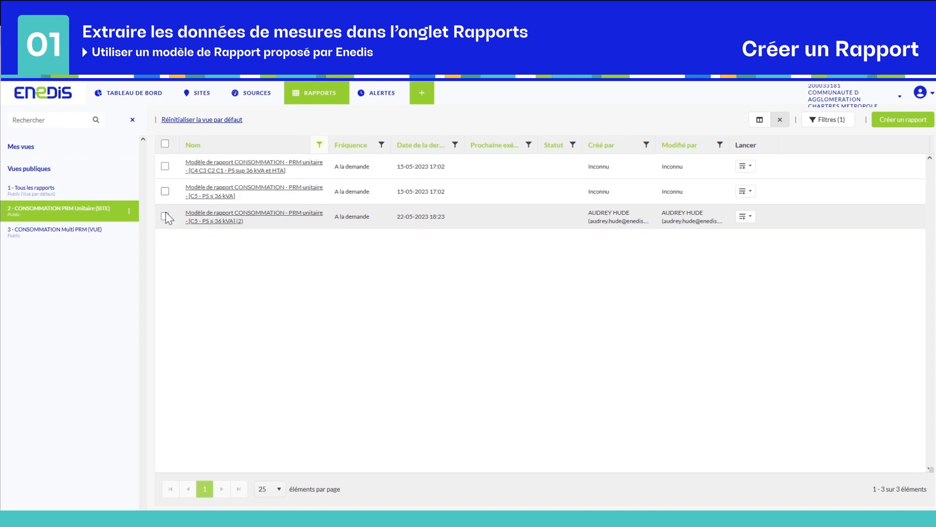
- Rename the copied report to 'Test Rapport 1'
click(221, 216)
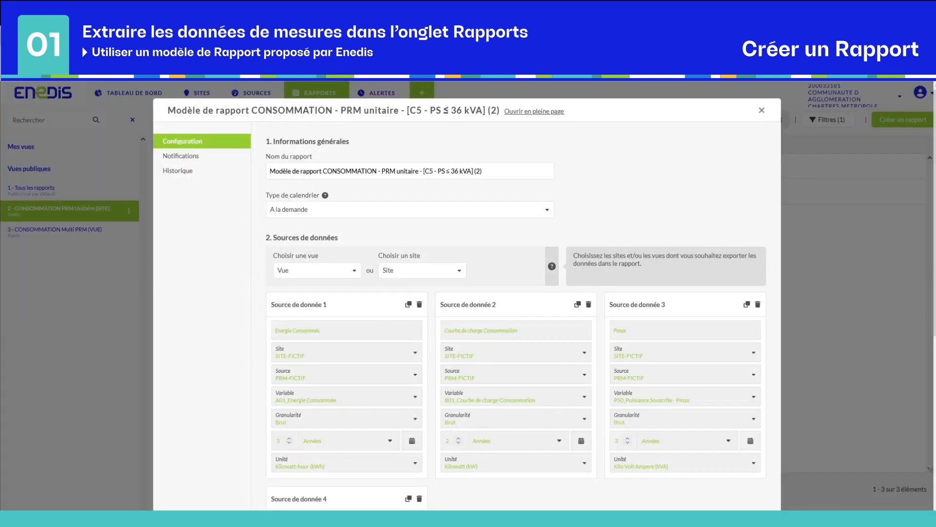
drag(489, 171, 211, 173)
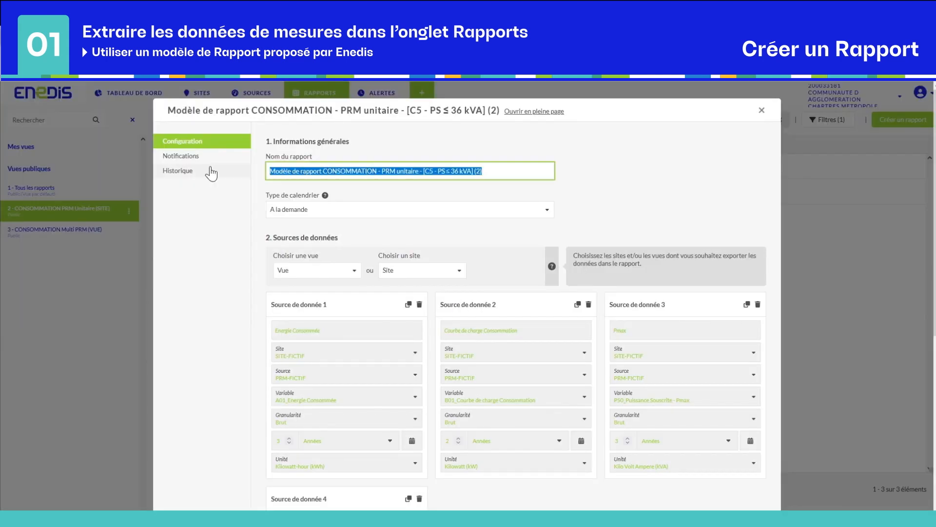
text(Test Rapport 1)
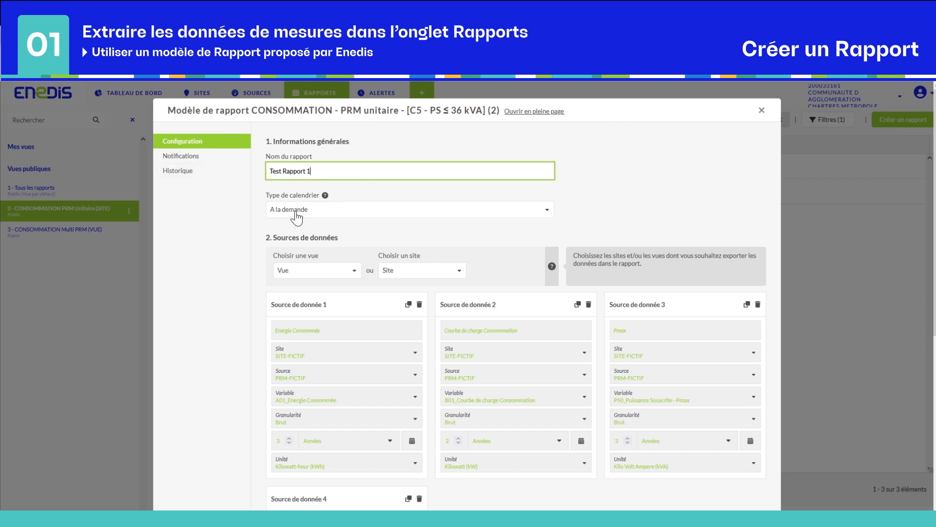
- Try a Planifié schedule at hour 03, then the weekly and monthly options
click(340, 218)
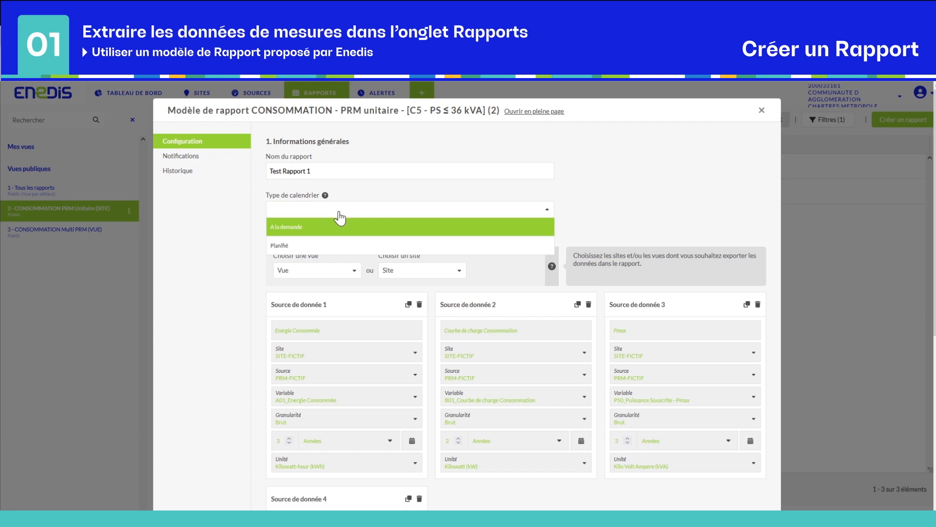
click(342, 249)
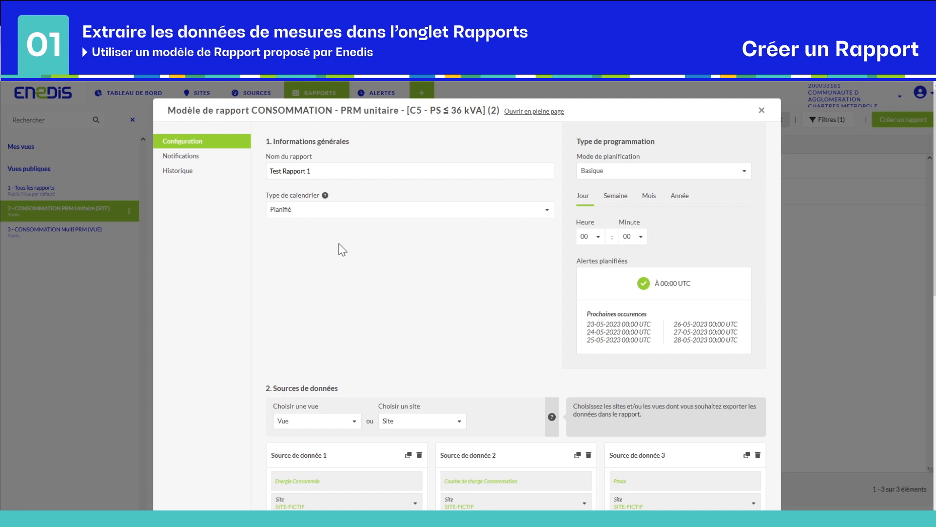
click(587, 238)
click(596, 318)
click(616, 200)
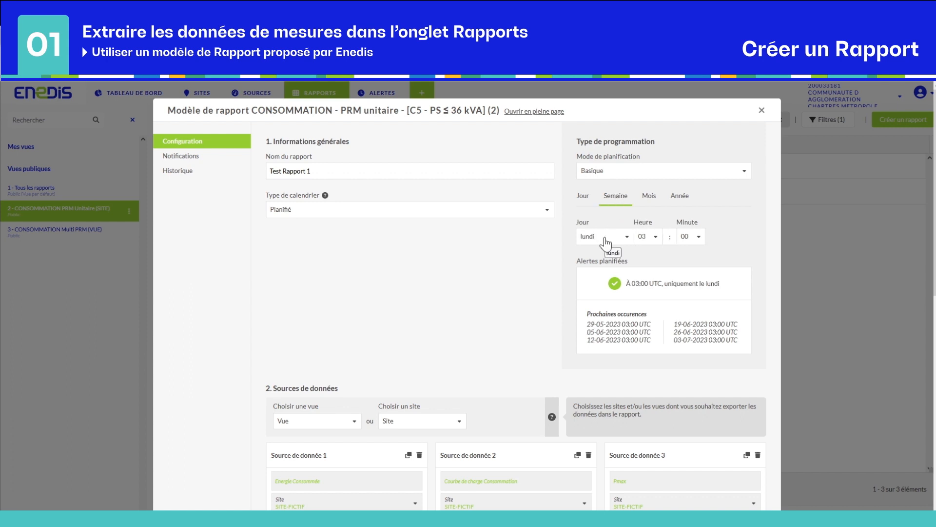
click(649, 200)
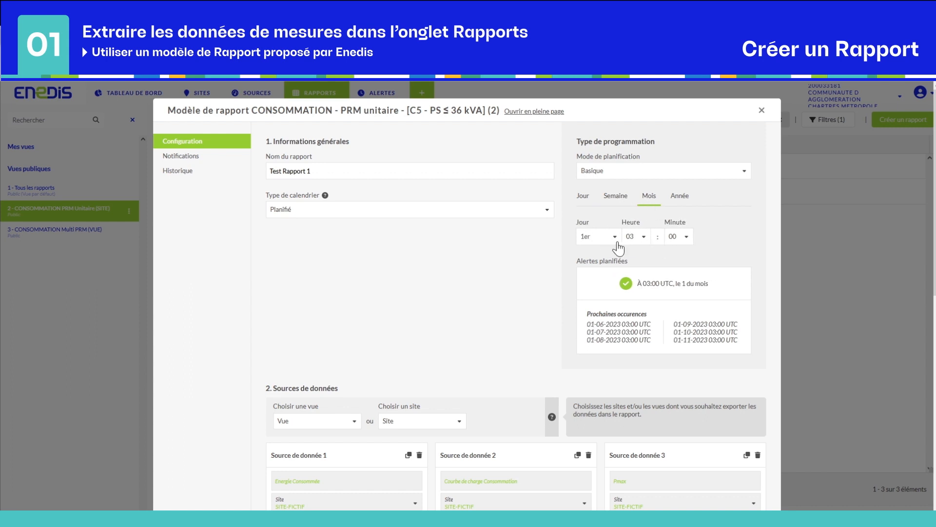
click(616, 240)
click(643, 237)
- Check the yearly schedule options, then set Type de calendrier back to A la demande
click(682, 200)
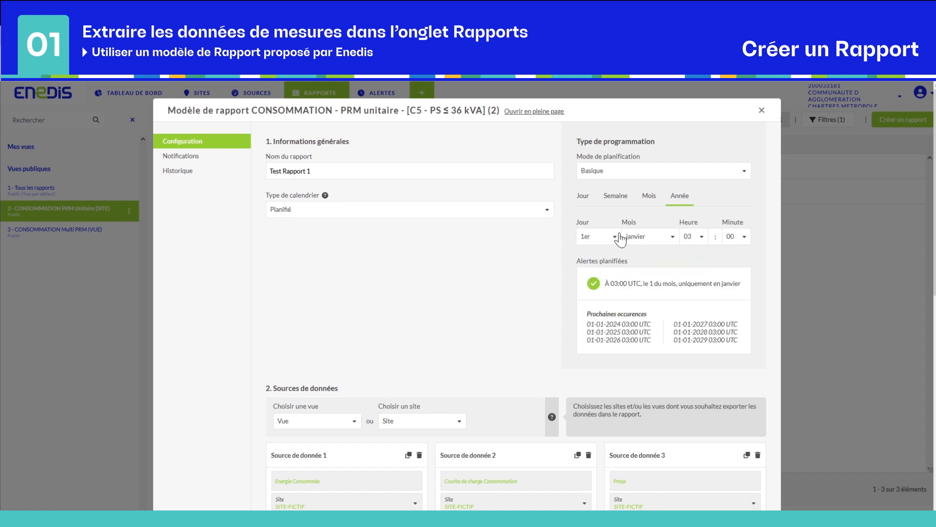
click(592, 241)
click(636, 240)
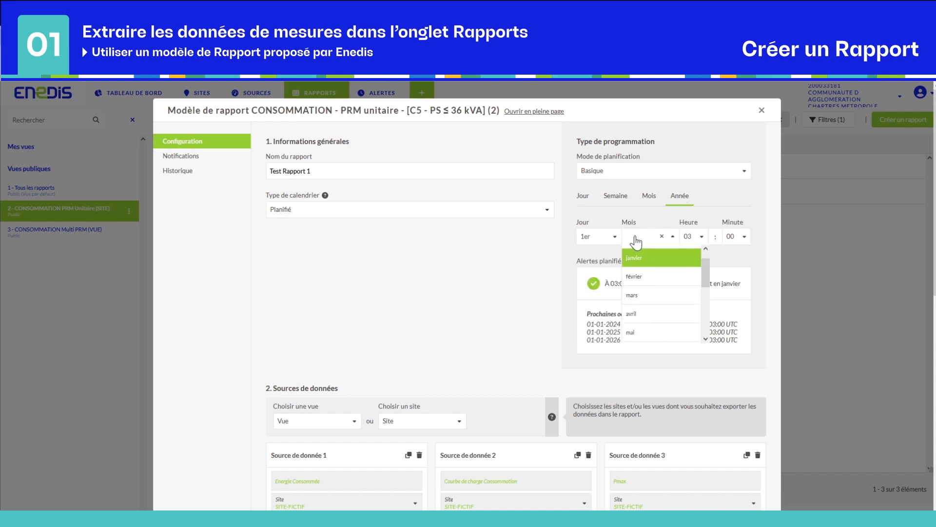
click(698, 236)
click(412, 215)
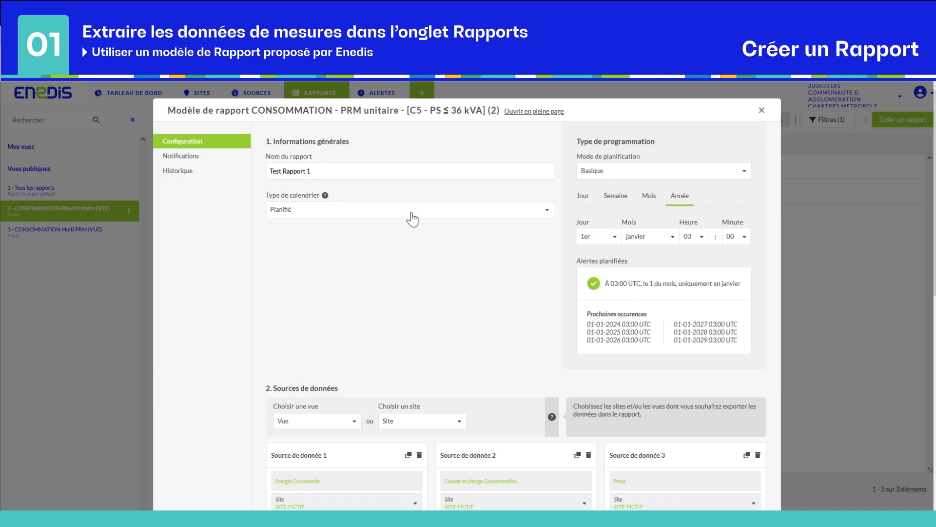
click(405, 229)
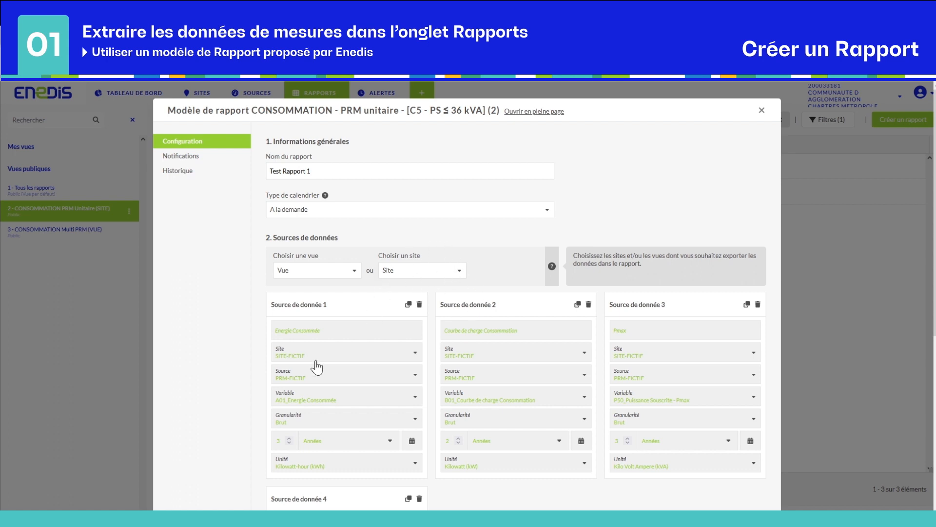
- Set data source 1 to site Eclairage Public C01 rue Saint-Michel with variable A01_Energie Consommée
click(346, 352)
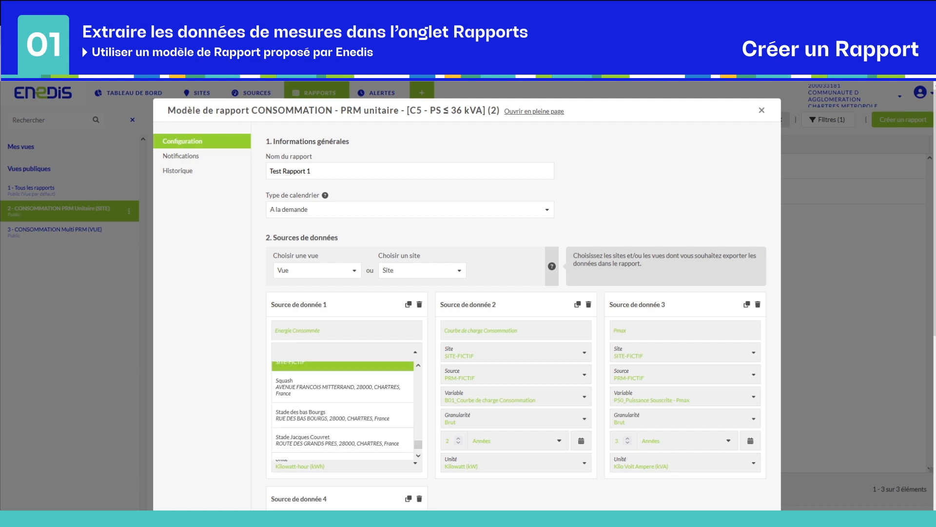
click(342, 362)
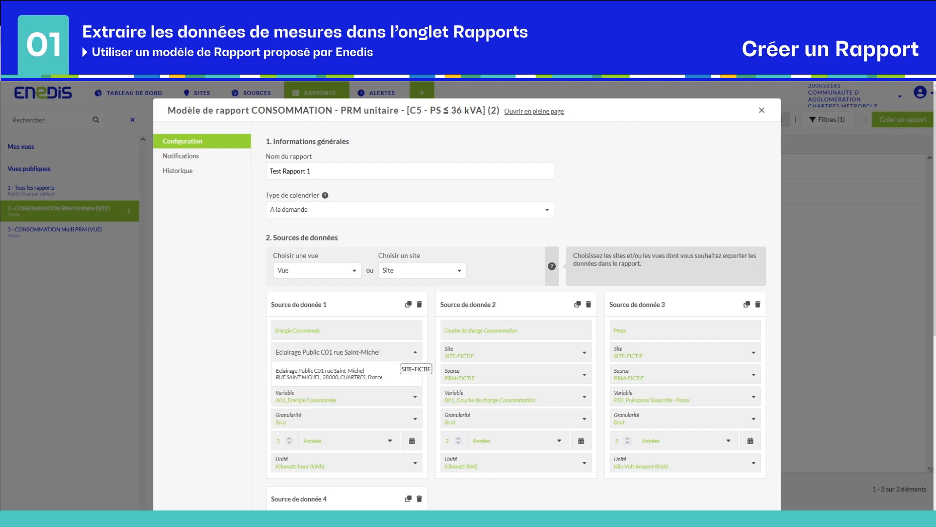
click(347, 383)
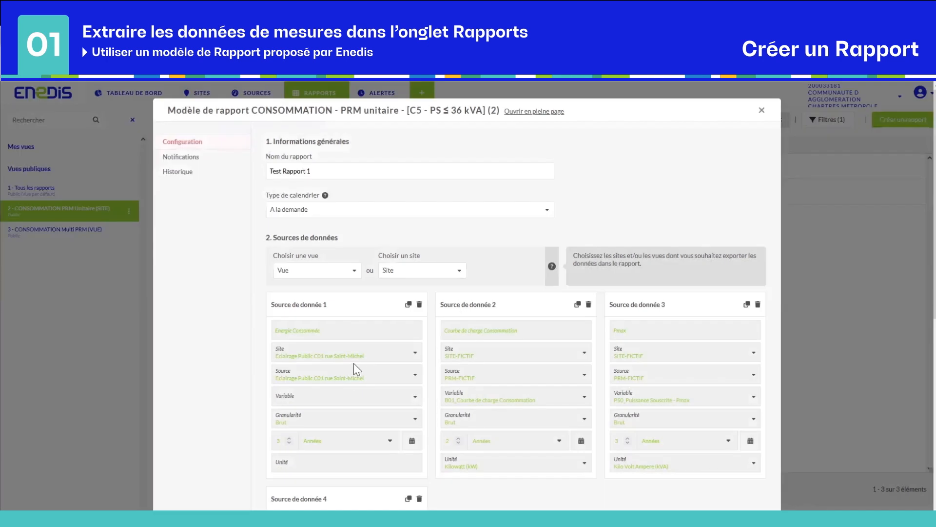
click(344, 396)
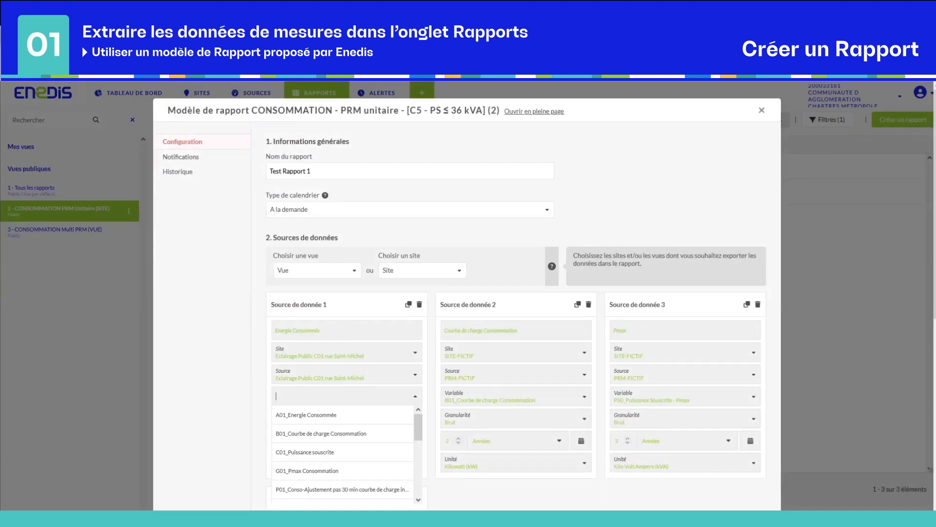
click(335, 417)
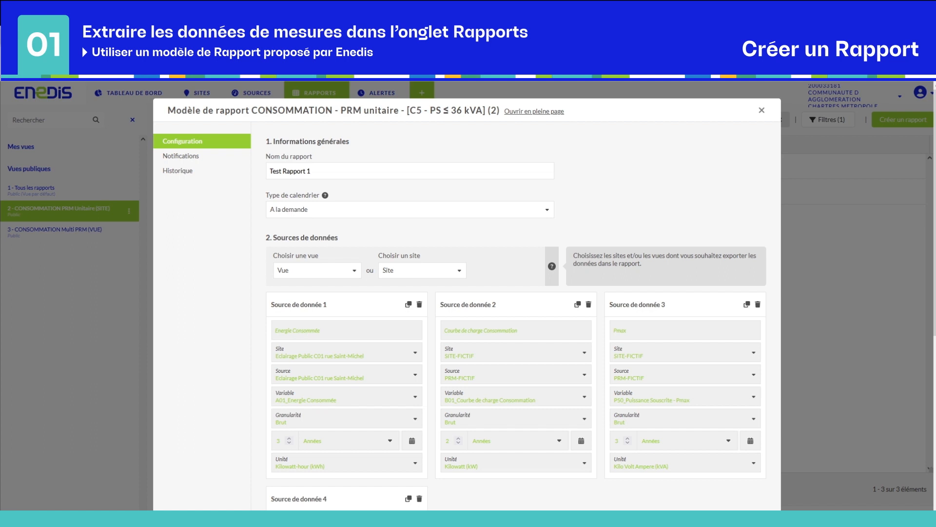
- Set data source 2 to Eclairage Public C01 rue Saint-Michel with B01_Courbe de charge Consommation
click(501, 360)
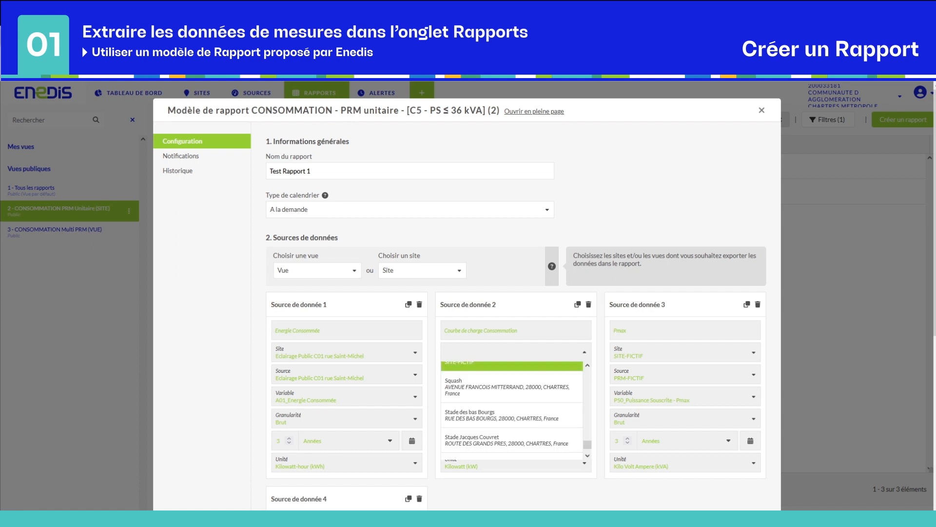
text(Eclairage Public C01 rue Saint-Michel)
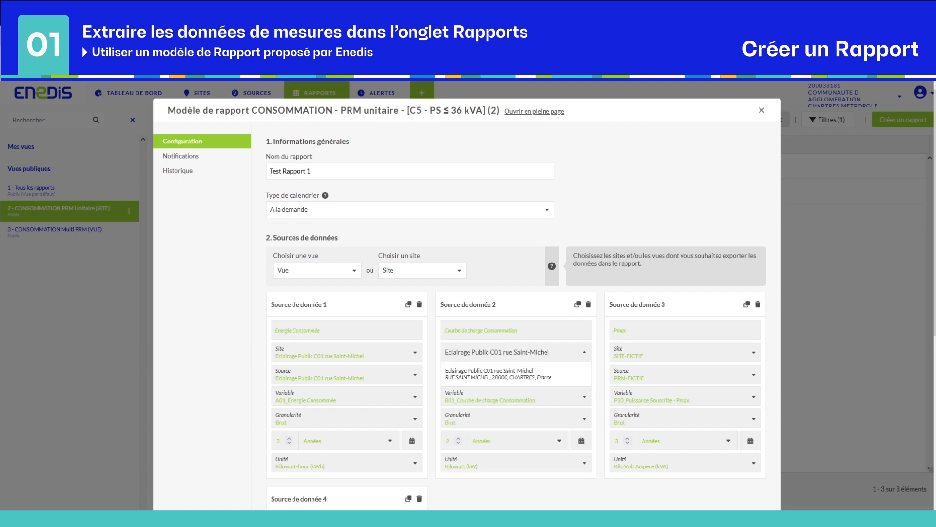
click(498, 374)
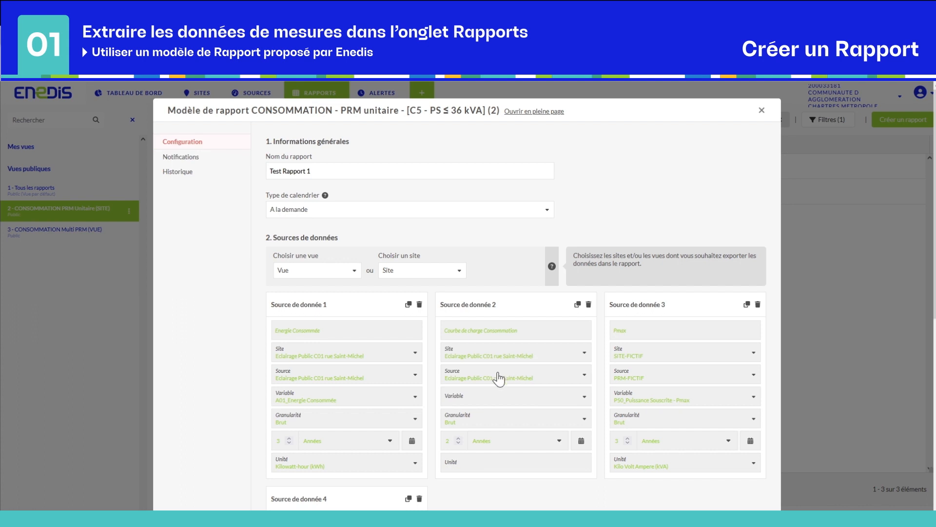
click(479, 401)
click(502, 434)
drag(518, 330, 444, 330)
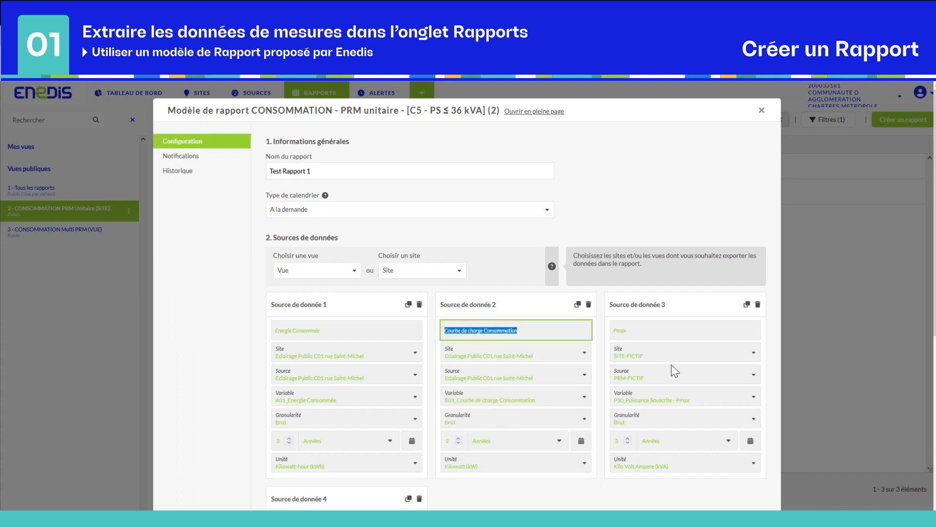
- Set data source 3 to Eclairage Public C01 rue Saint-Michel with G01_Pmax Consommation
click(633, 330)
drag(634, 330, 612, 330)
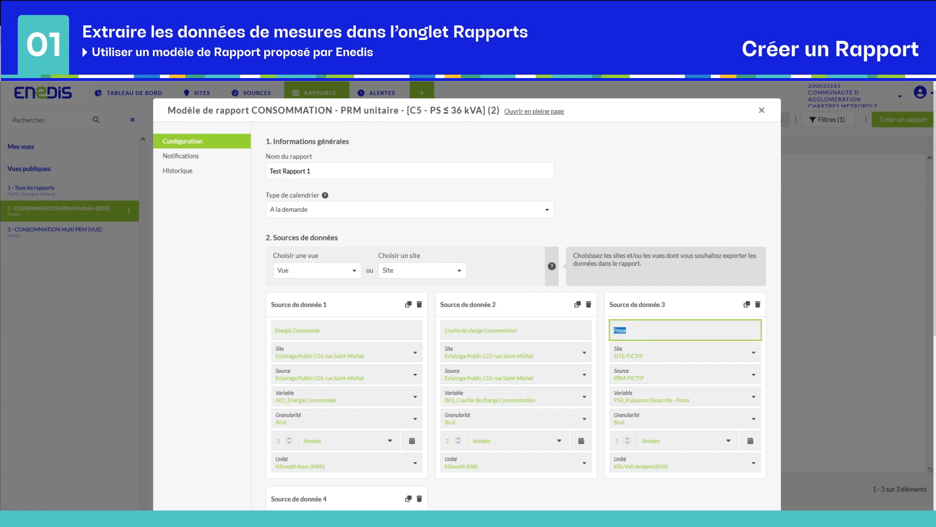
click(652, 357)
text(Eclairage Public C01 rue Saint-Michel)
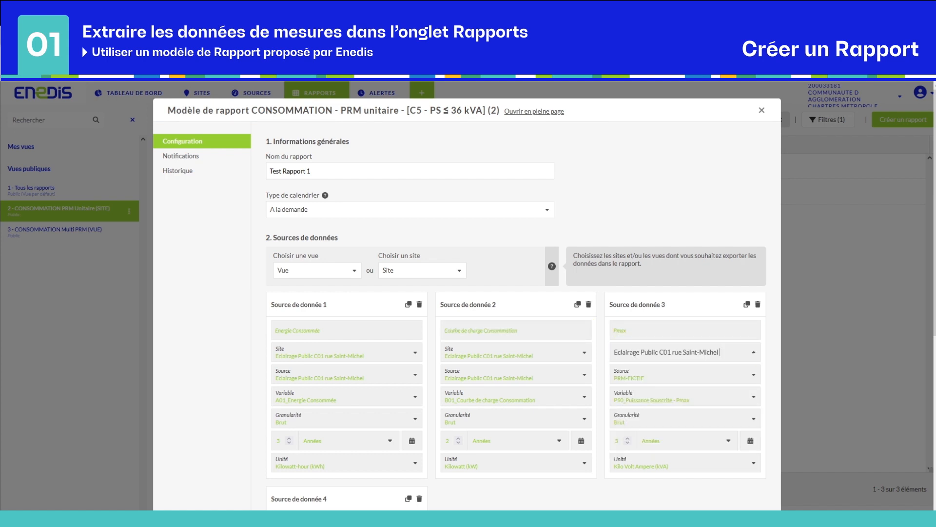
click(663, 378)
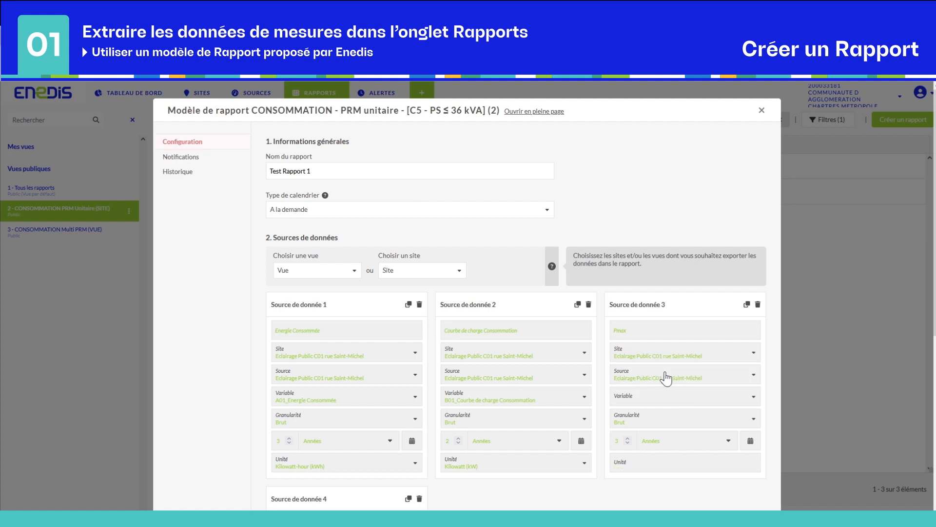
click(660, 401)
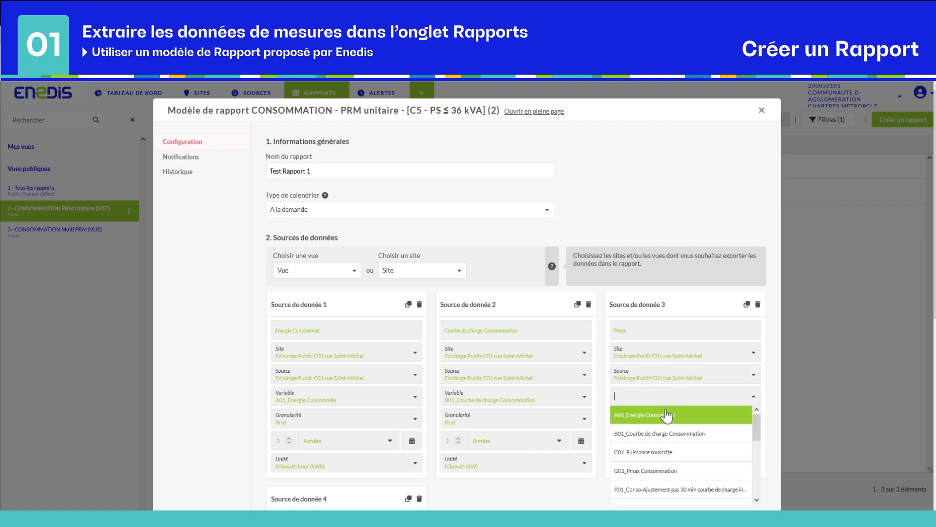
click(669, 470)
scroll(478, 476, down, 3)
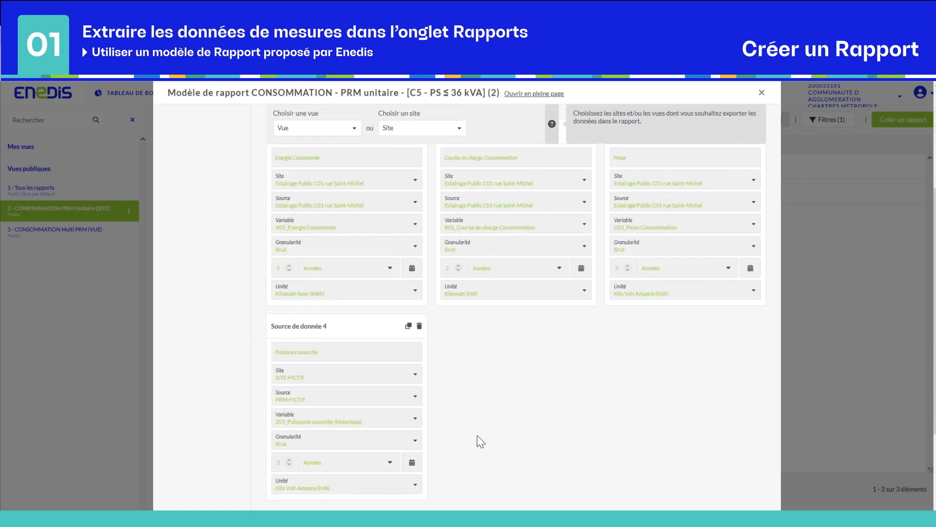
- Set data source 4 to Eclairage Public C01 with C01_Puissance souscrite, then save the report
click(374, 379)
text(Eclairage Public C01 rue Saint-Michel)
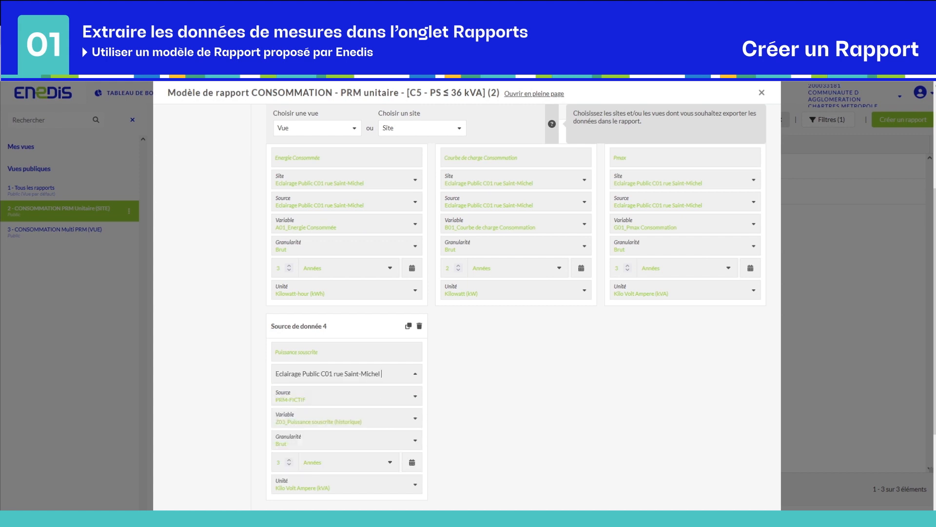
click(367, 401)
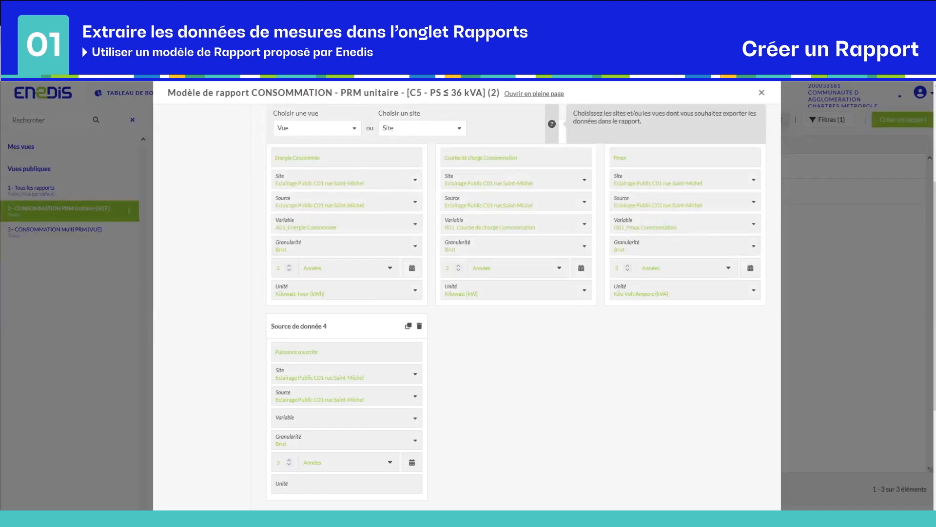
click(313, 419)
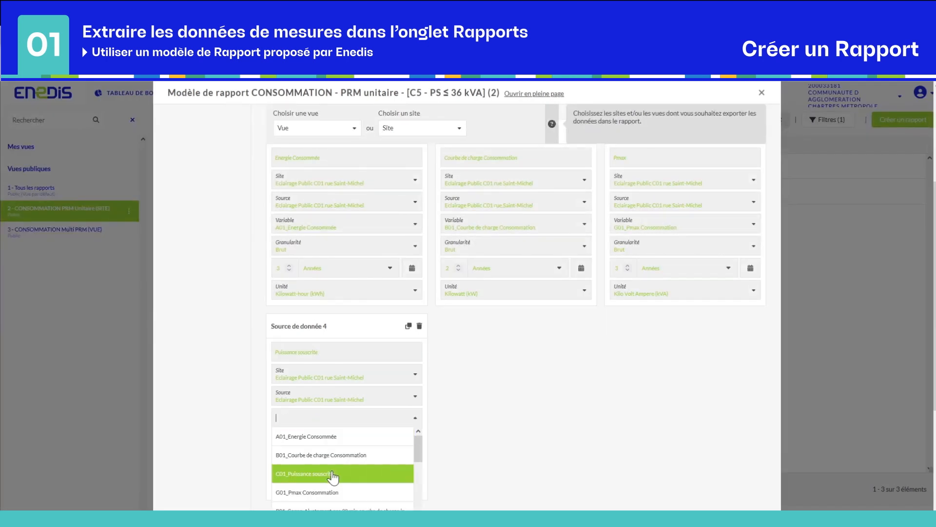
scroll(330, 480, down, 1)
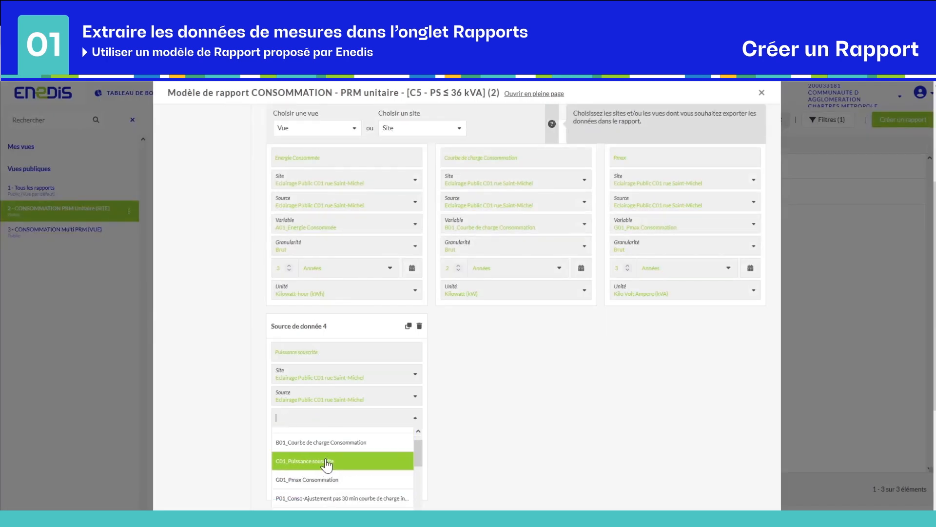
click(326, 463)
scroll(476, 441, down, 2)
scroll(475, 441, down, 3)
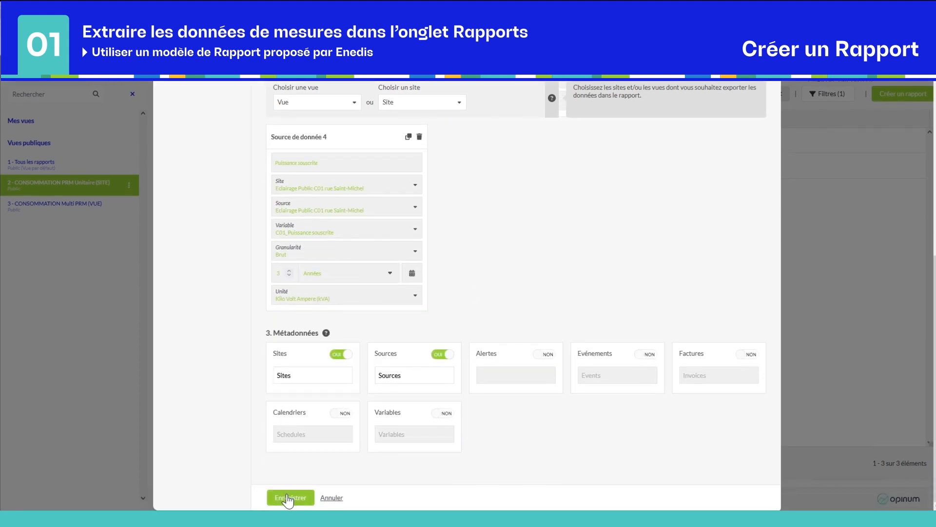
click(289, 498)
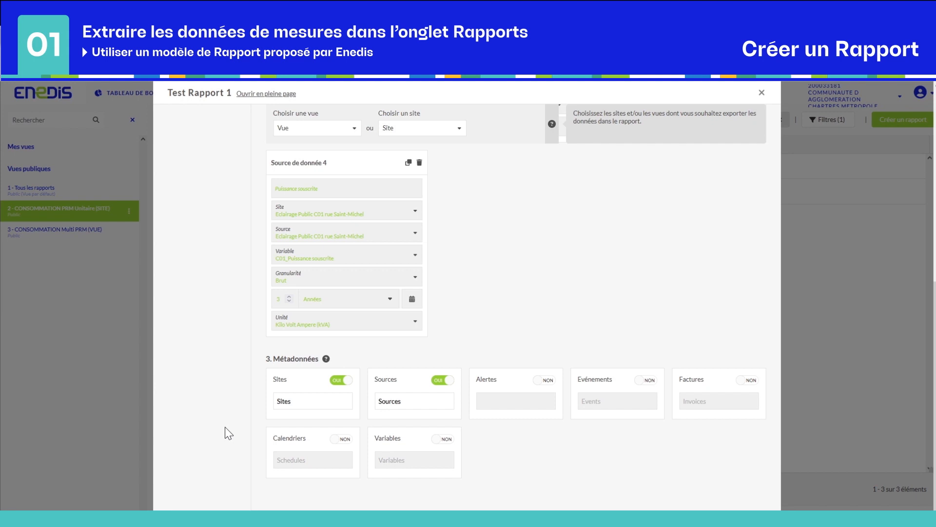
scroll(229, 410, up, 8)
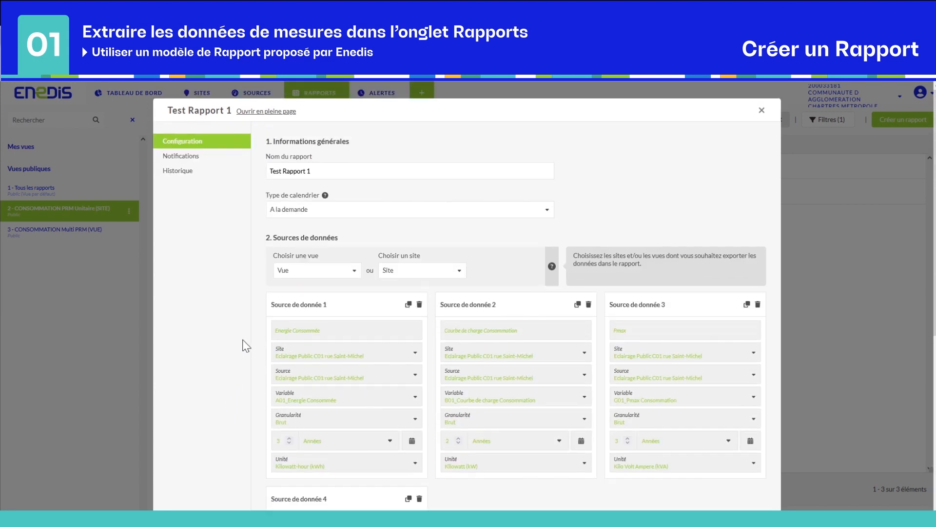
- Launch the report's Stockage notification from the Notifications list
click(185, 157)
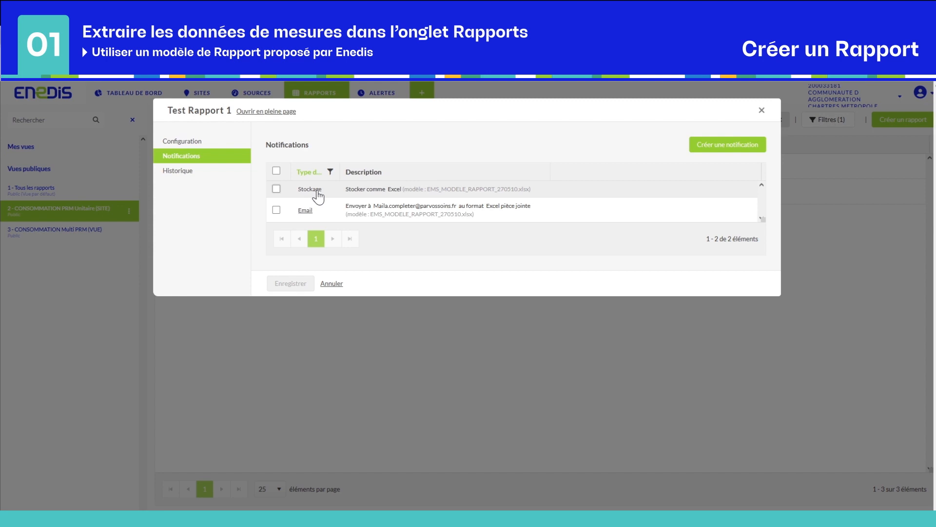
click(276, 189)
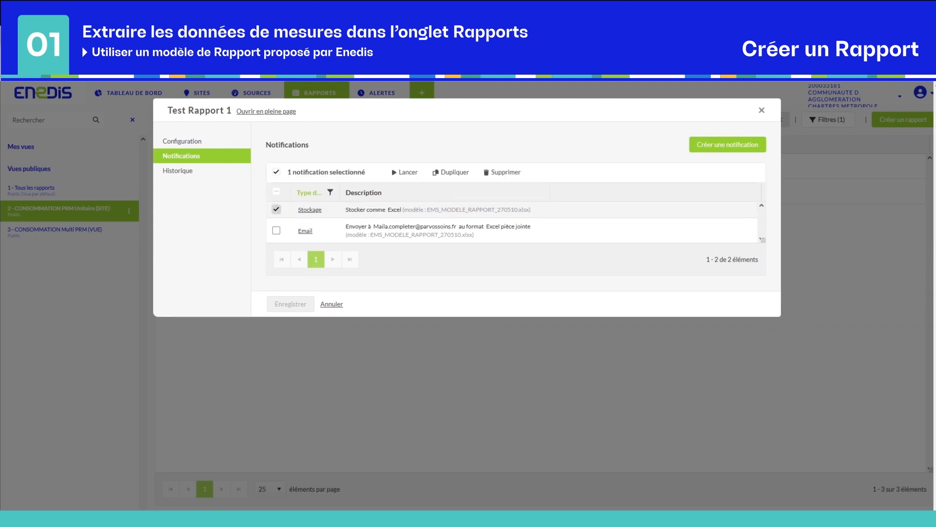
click(408, 175)
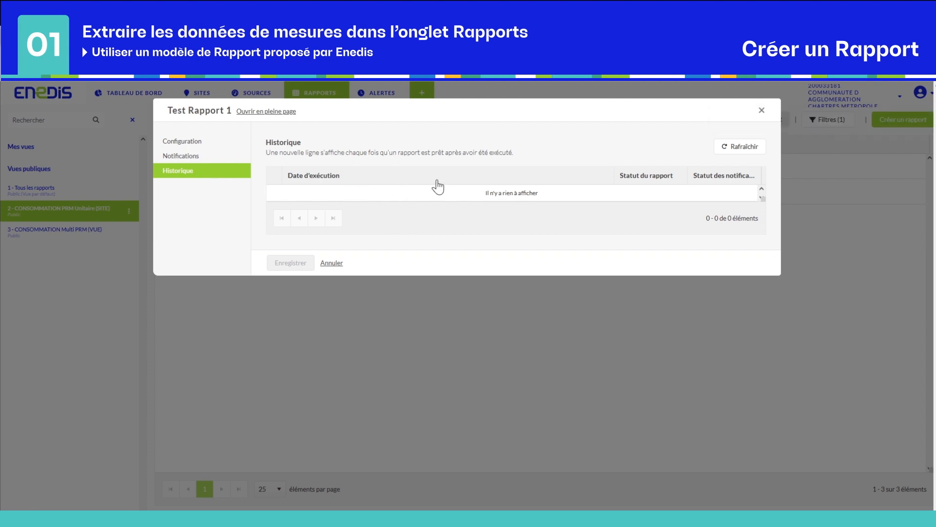
click(742, 152)
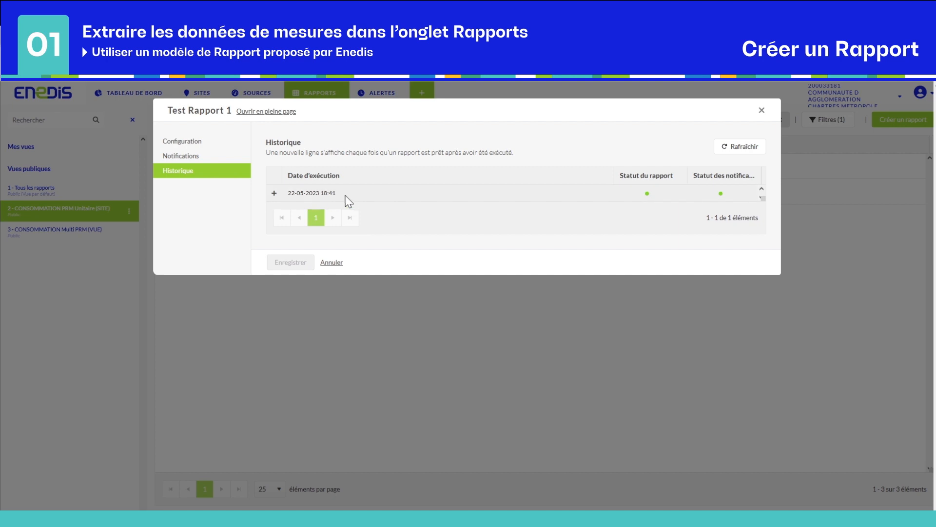
click(274, 194)
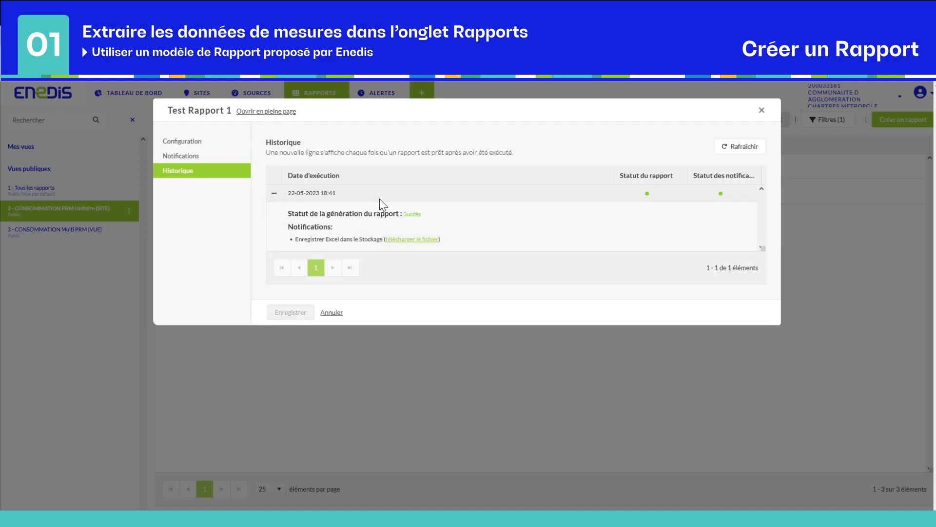
click(418, 239)
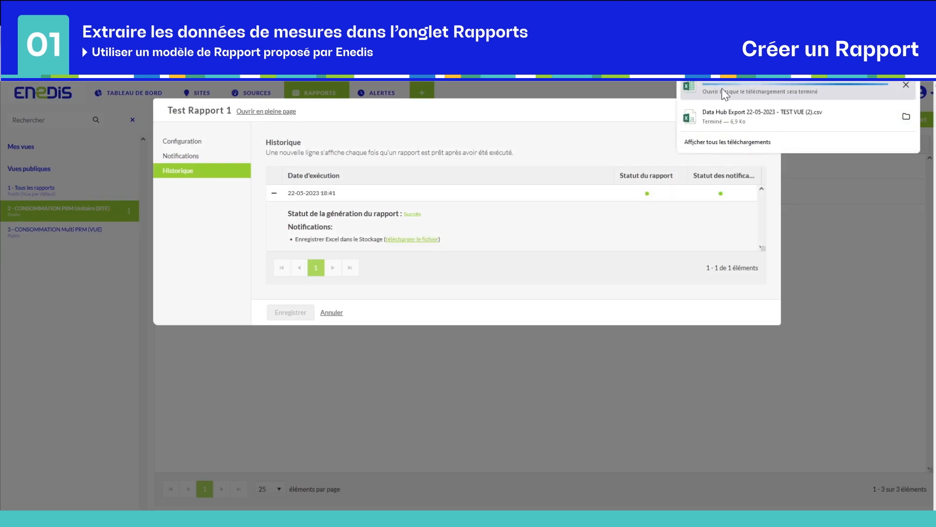
click(181, 155)
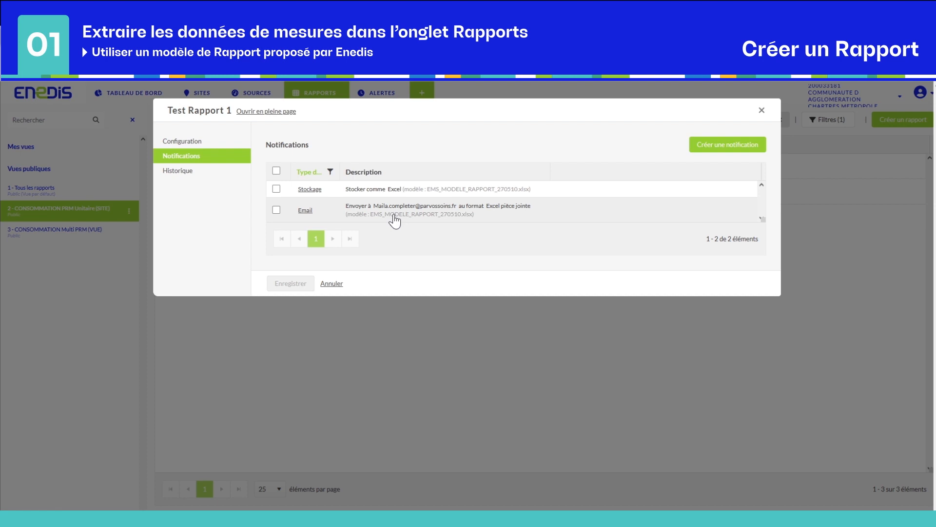
- Change the Email notification's recipient to a new address, save the report, and close it
click(304, 210)
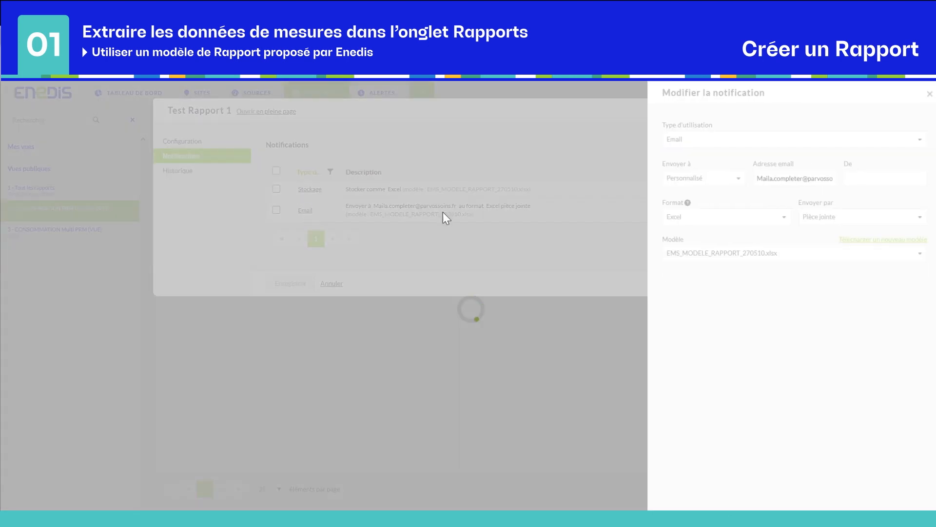
triple_click(794, 178)
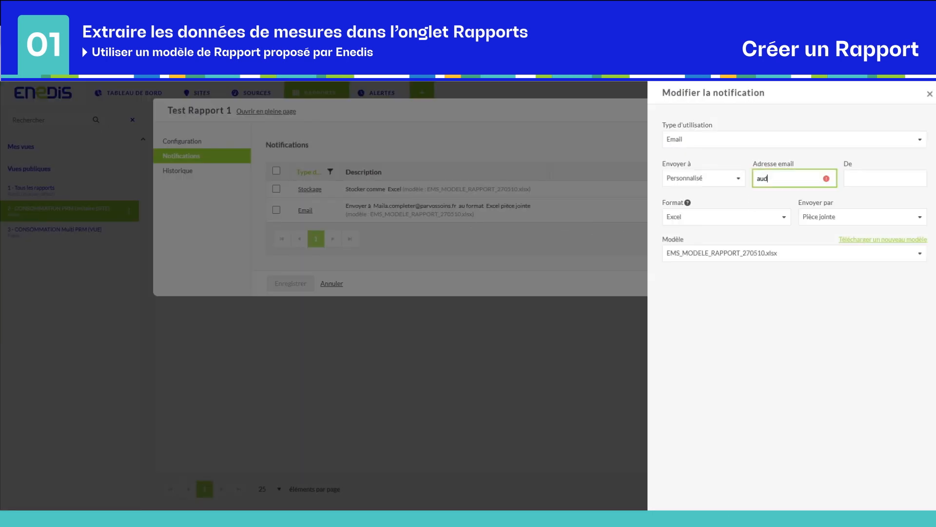
scroll(711, 464, down, 1)
click(688, 498)
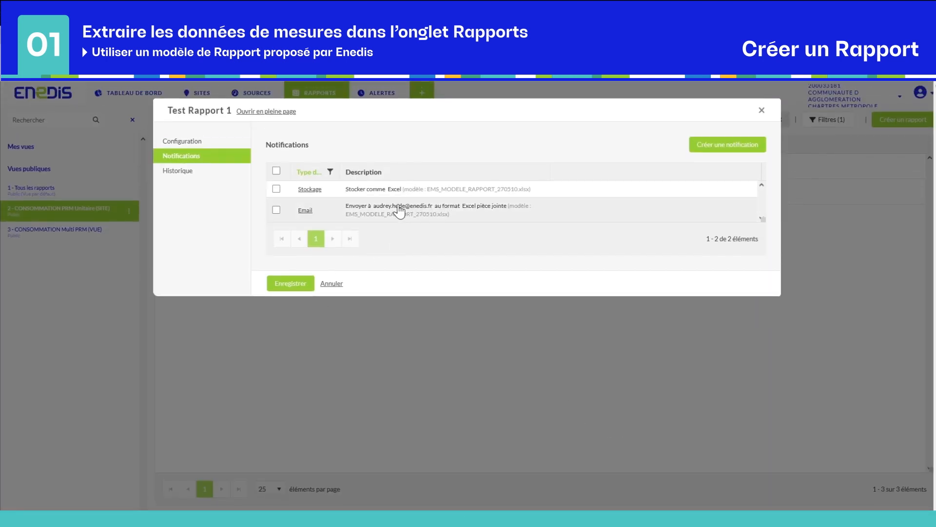
click(371, 207)
click(281, 287)
click(763, 111)
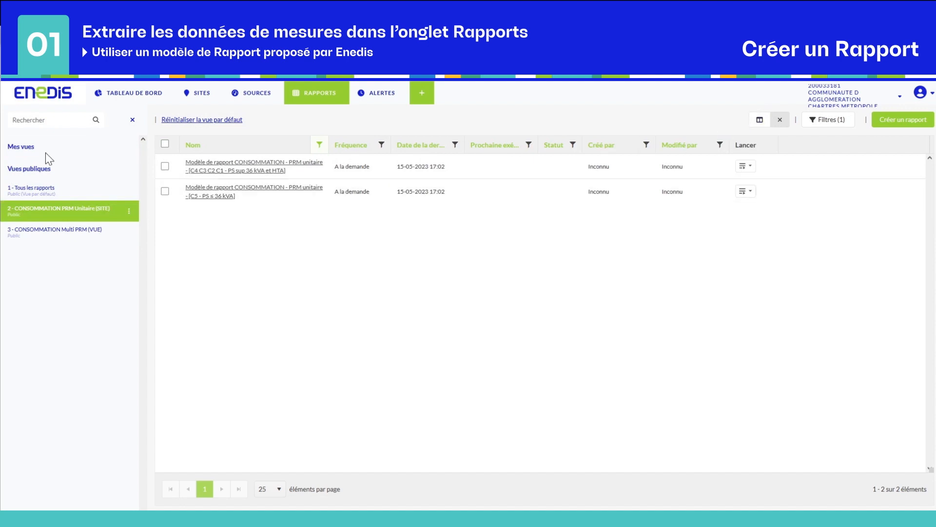
- Show the '1 - Tous les rapports' view and filter the Nom column by 'test rapport 1'
click(38, 196)
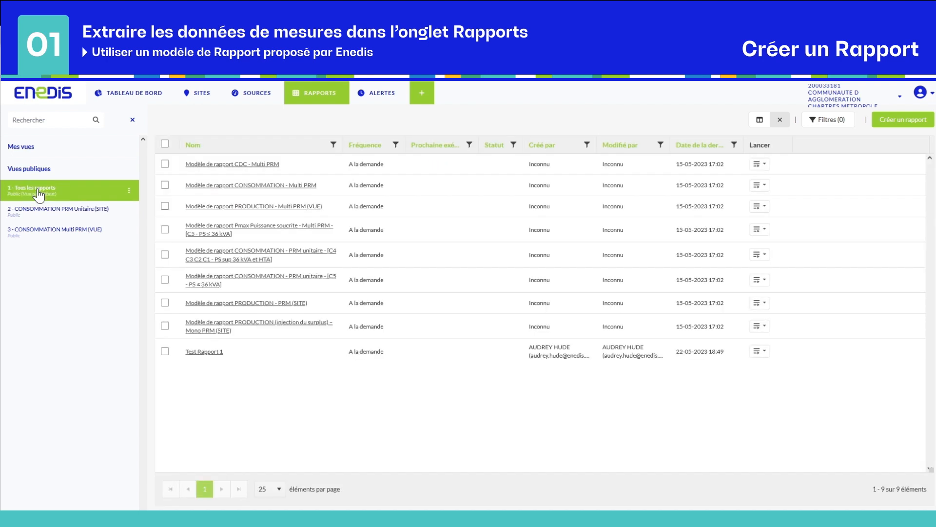
click(334, 145)
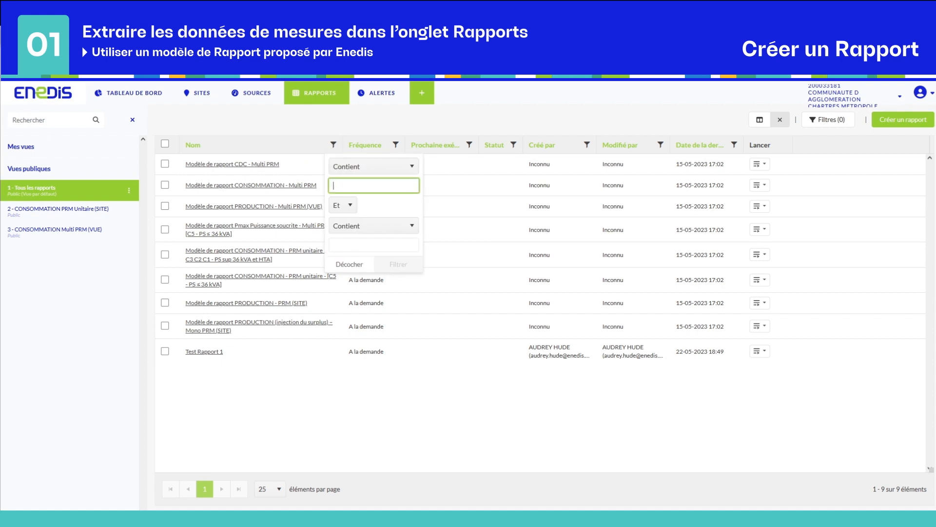
text(test ra)
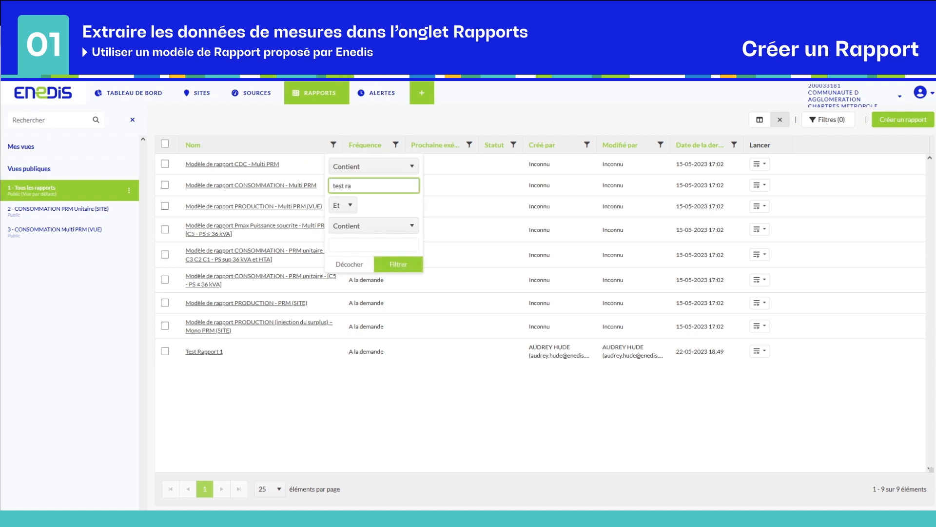
text(pport 1)
click(396, 266)
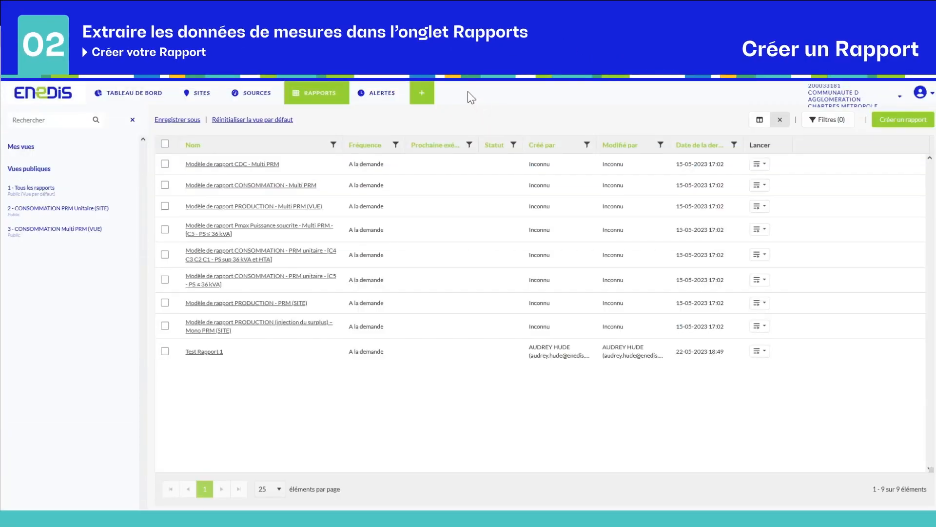
- Create a new report named 'test Rapport 2', trying Planifié before leaving it A la demande
click(417, 97)
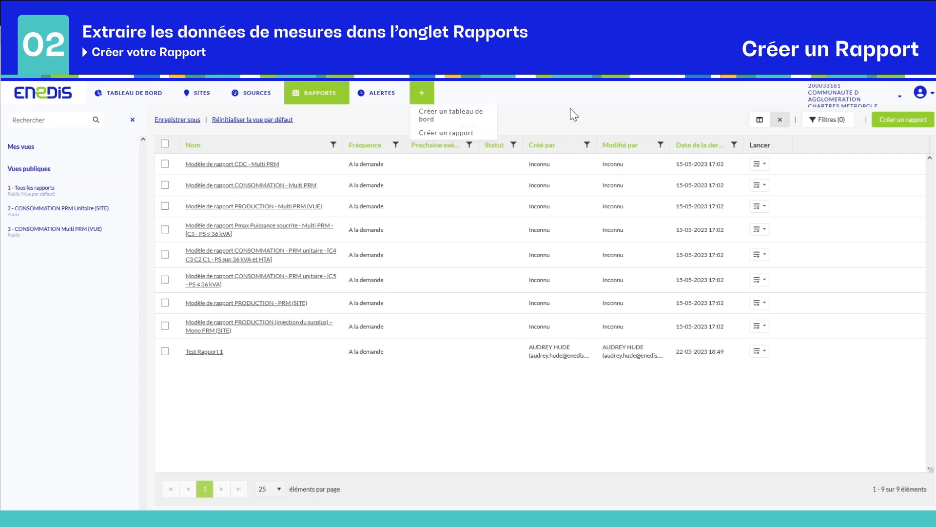
click(318, 97)
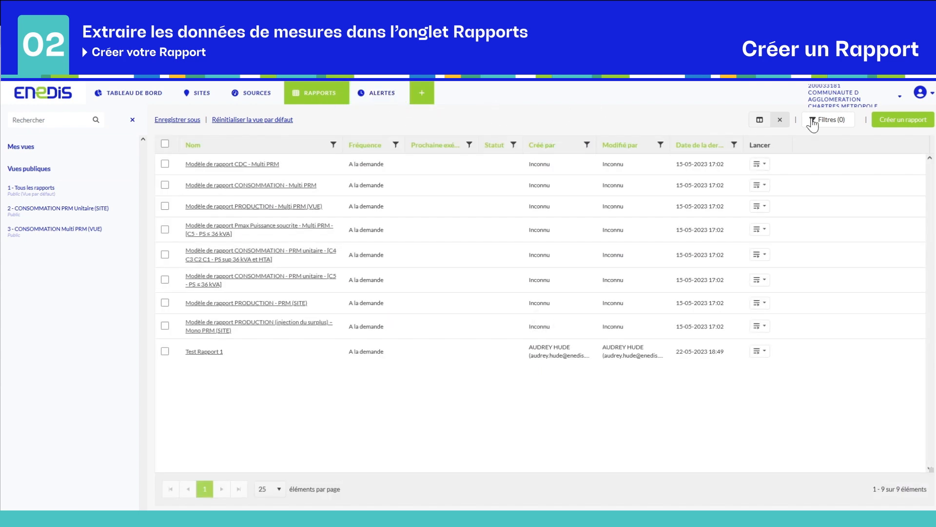
click(897, 124)
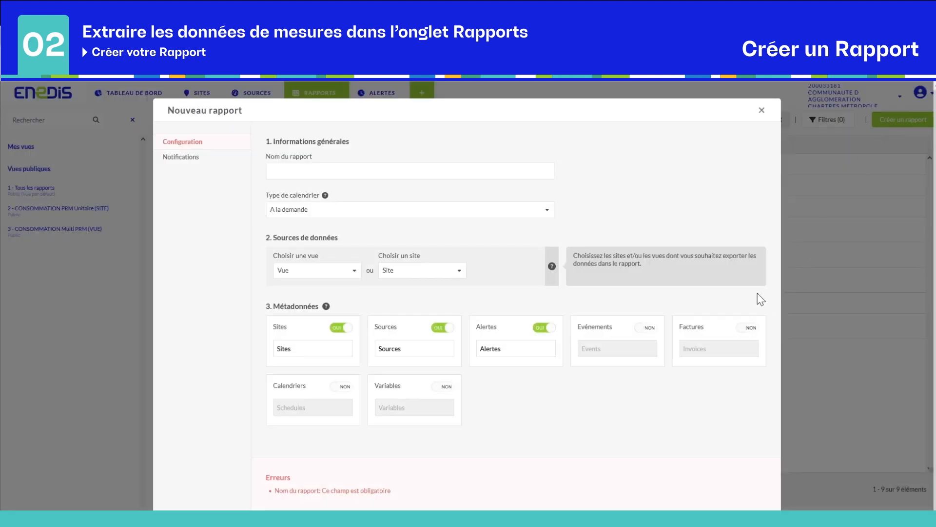
click(380, 170)
text(te)
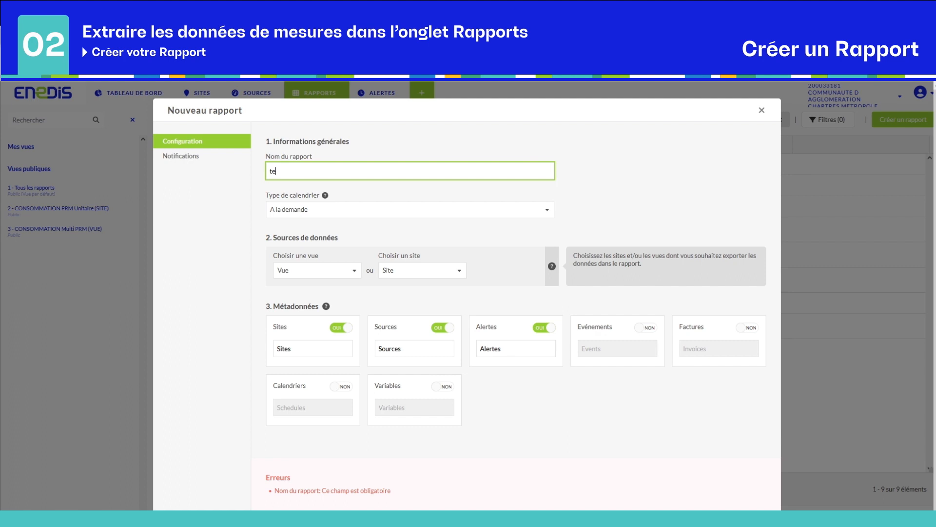
text(st Rapport 2)
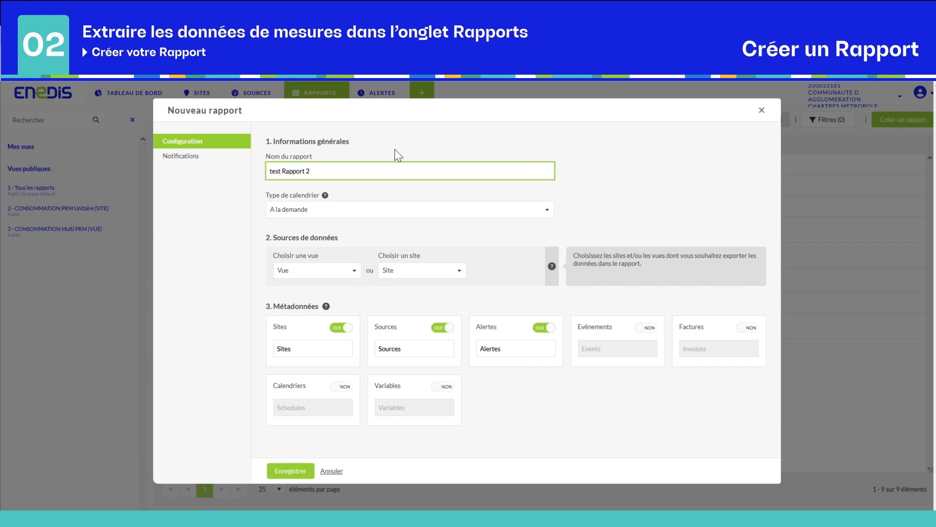
click(392, 216)
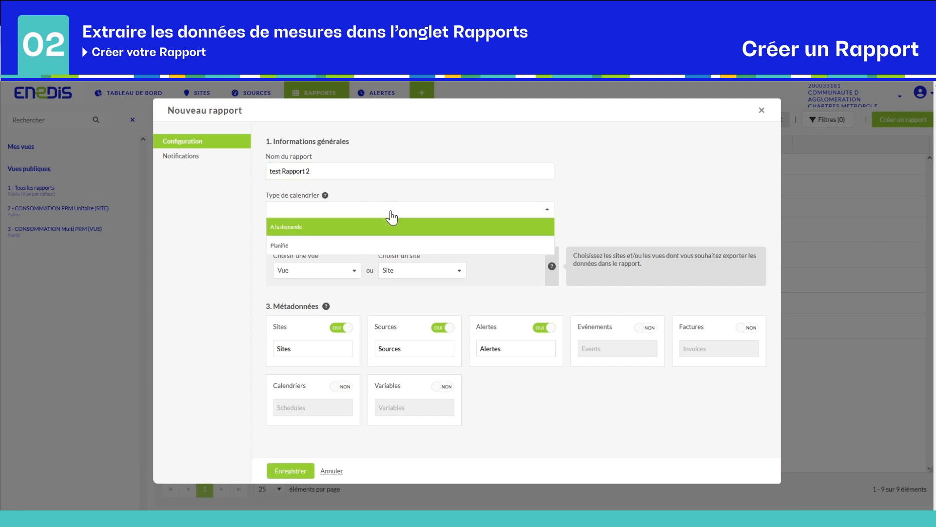
click(297, 244)
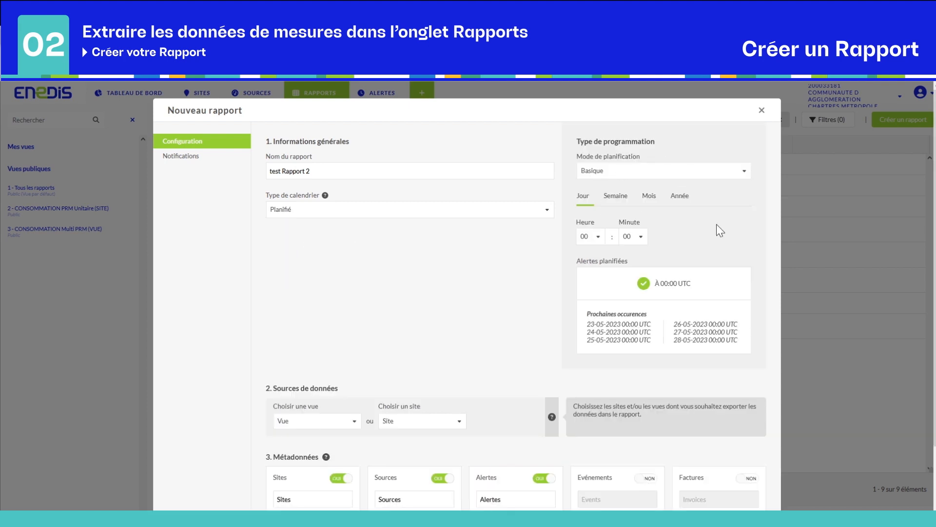
click(513, 211)
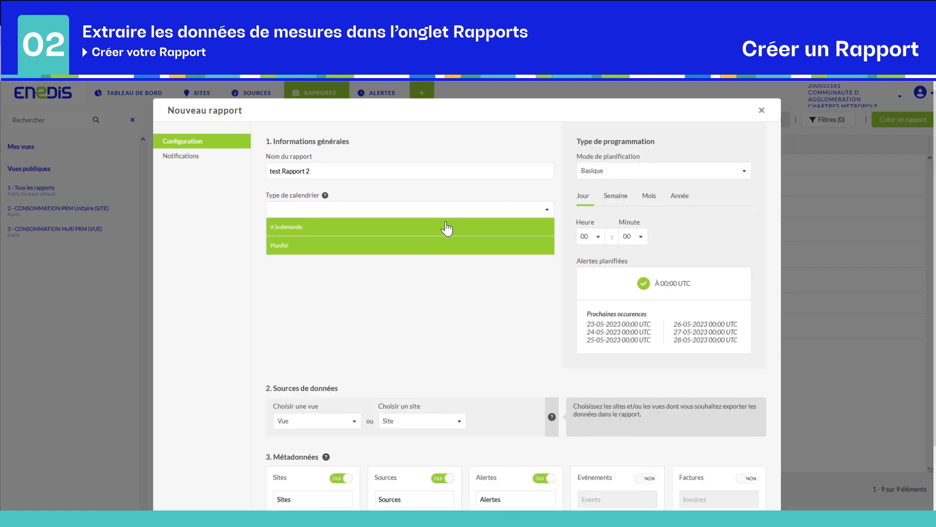
click(449, 227)
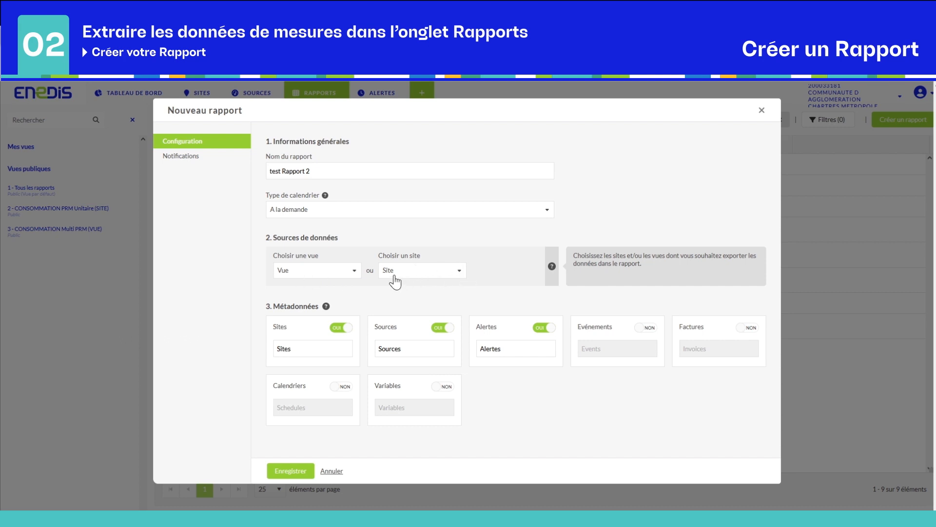
- Add the CHARTRES Autre view as data source 1, retitle it, and choose A01_Energie Consommée
click(340, 270)
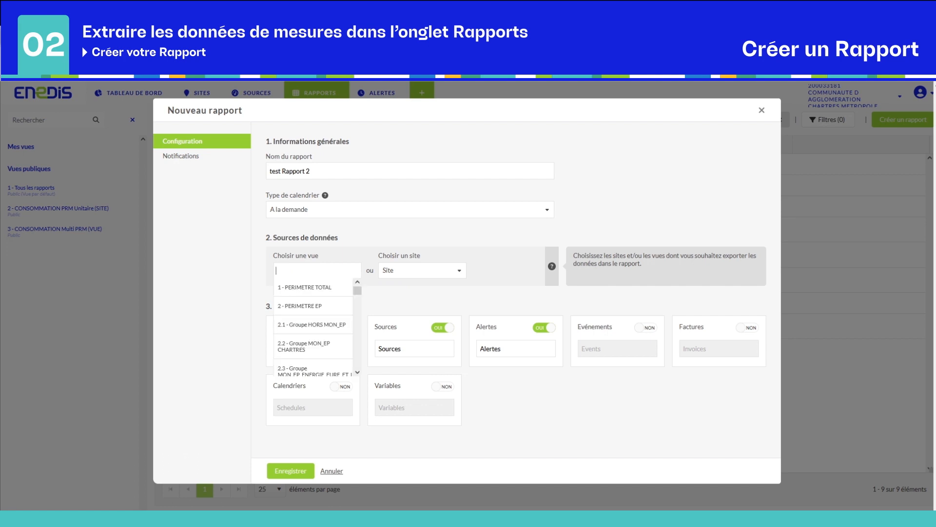
text(CHARTRES - 200033181)
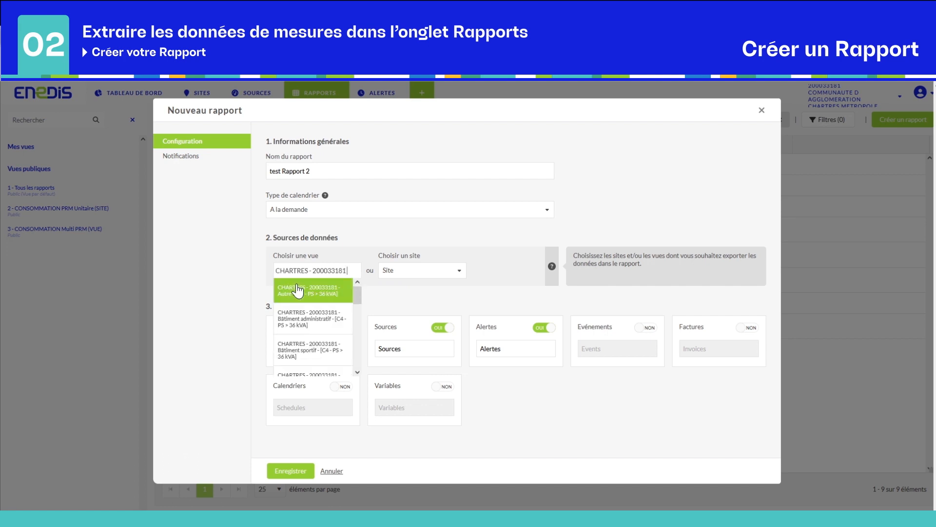
click(311, 291)
drag(320, 331, 280, 330)
text(Energie consommée)
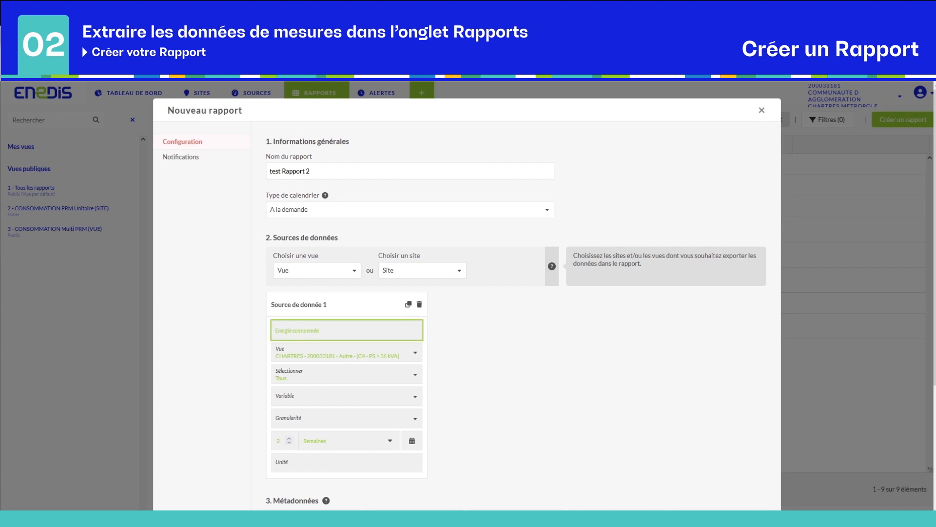
click(289, 399)
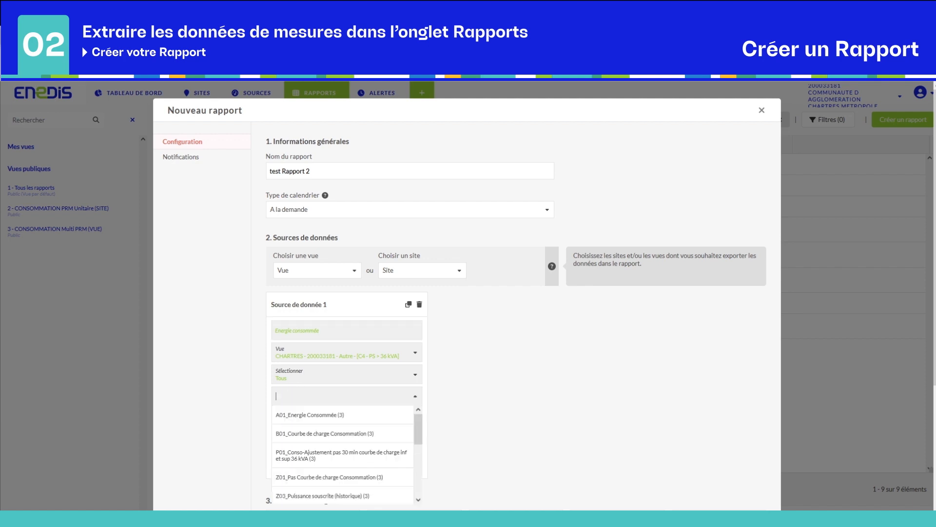
click(288, 415)
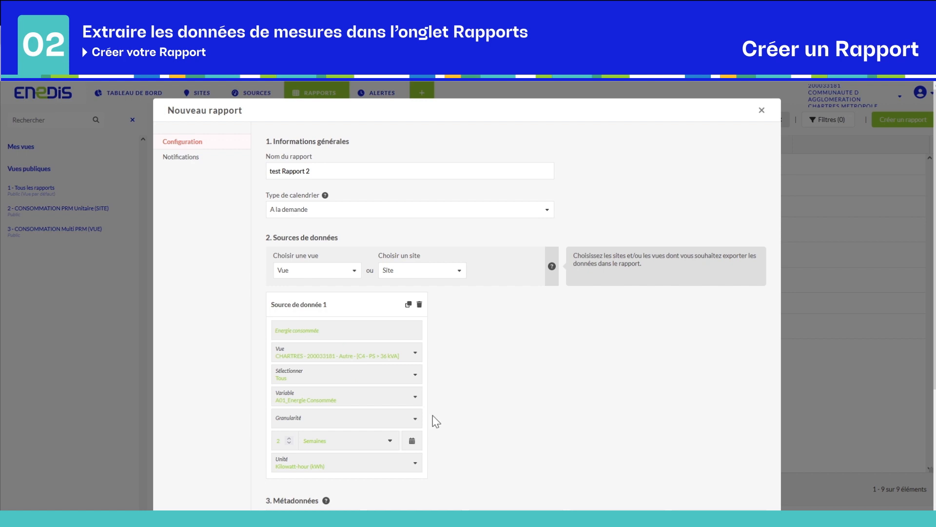
- Set granularity to Brut and the period from 01-05-2023 to 24-05-2023
click(415, 419)
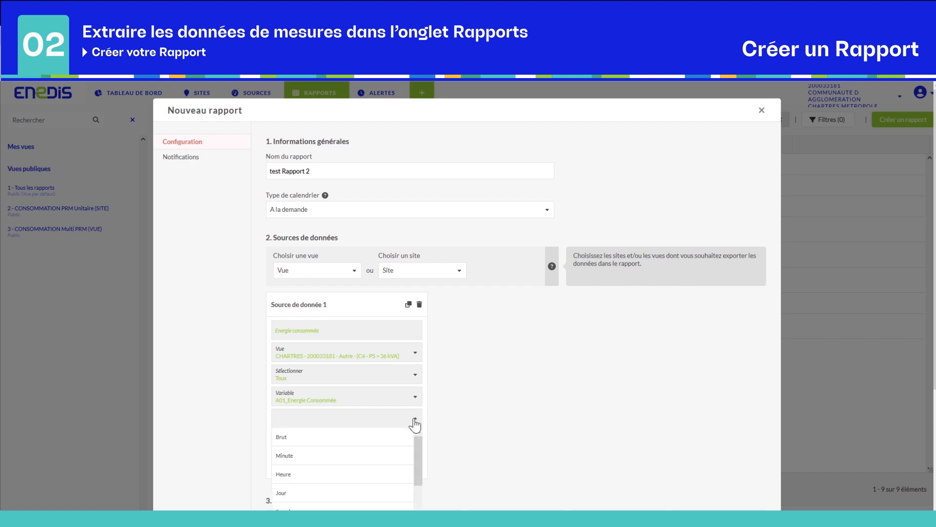
click(385, 437)
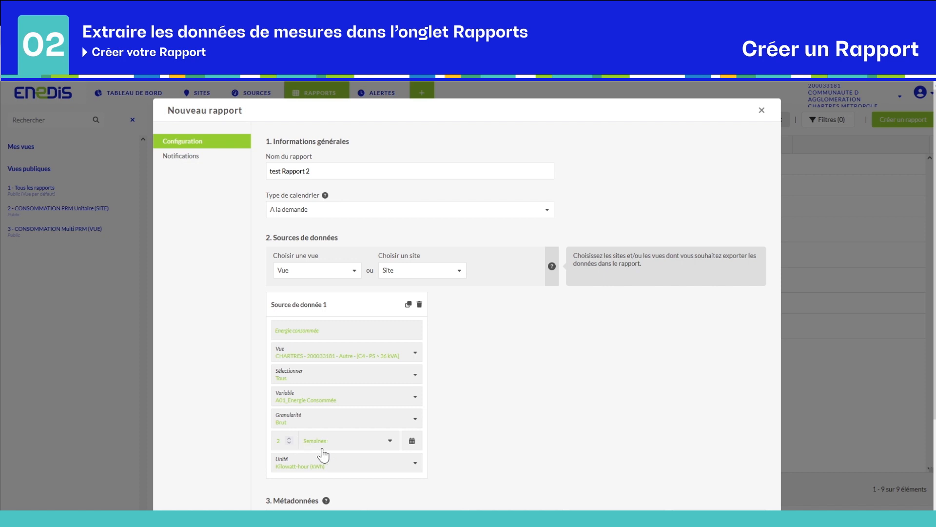
click(389, 441)
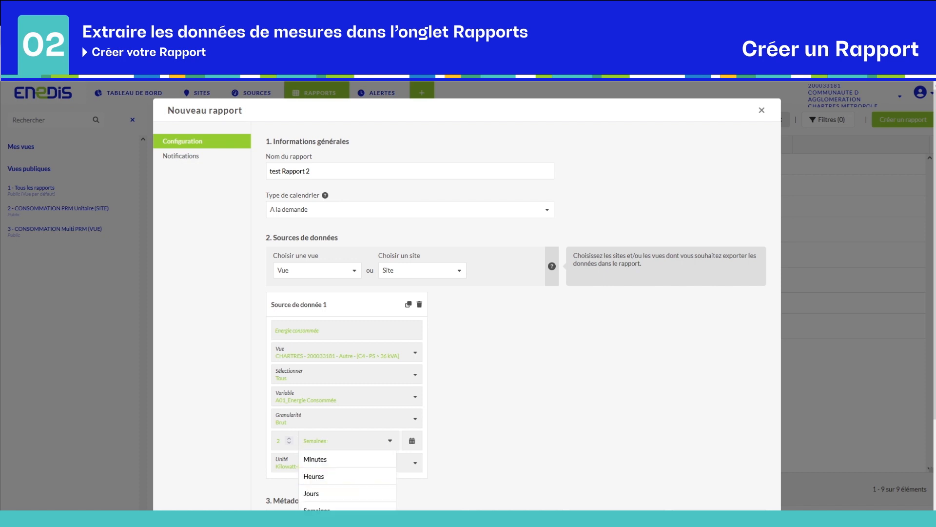
click(360, 502)
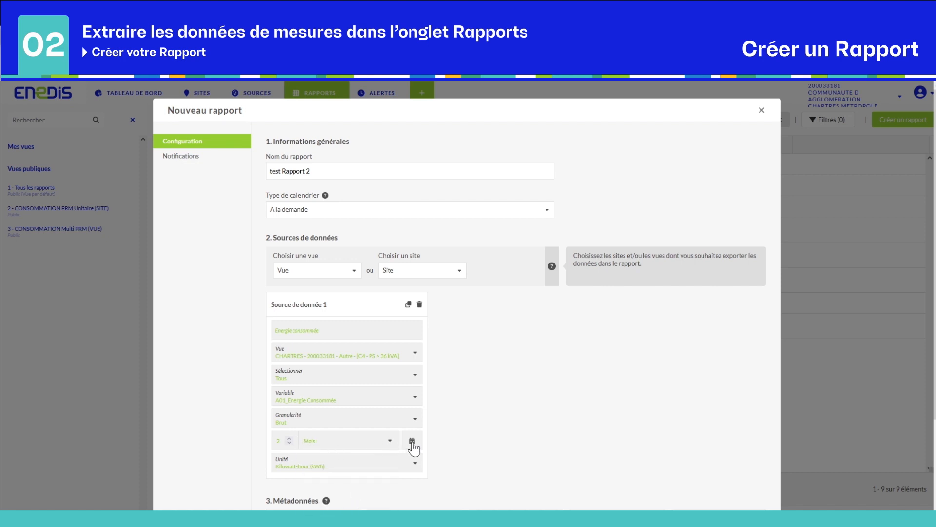
click(412, 440)
click(291, 444)
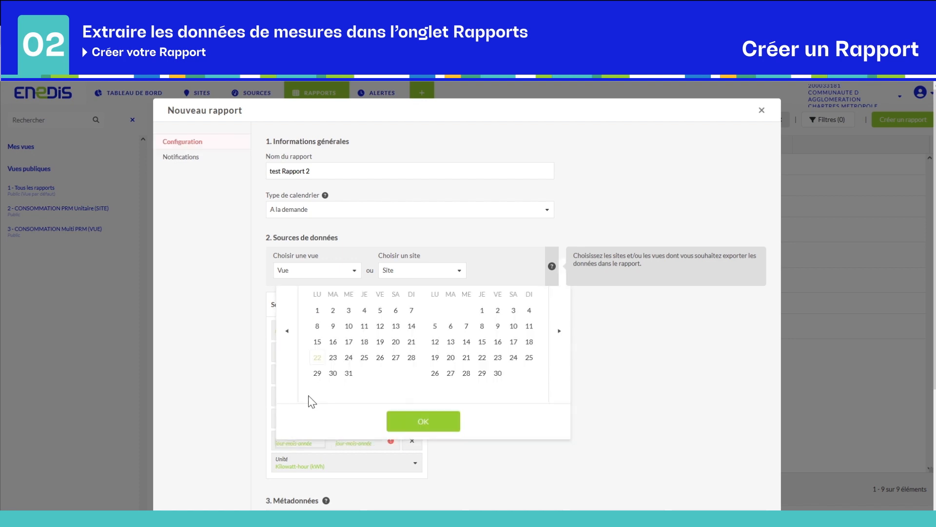
click(318, 312)
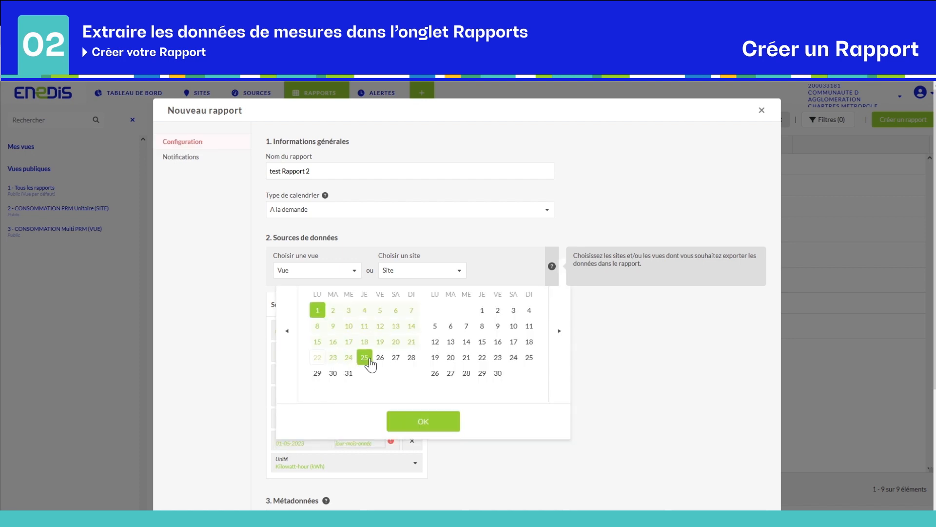
click(348, 358)
click(419, 422)
scroll(487, 428, down, 3)
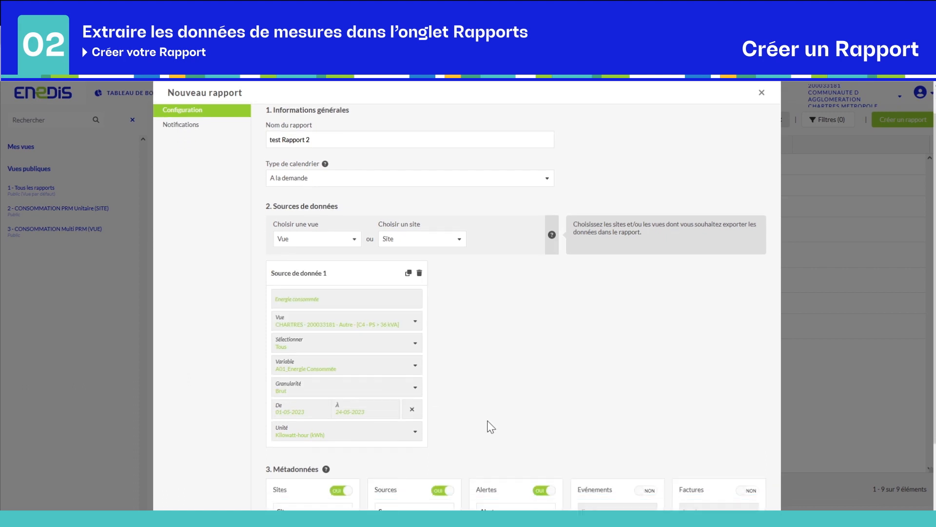
scroll(490, 422, down, 1)
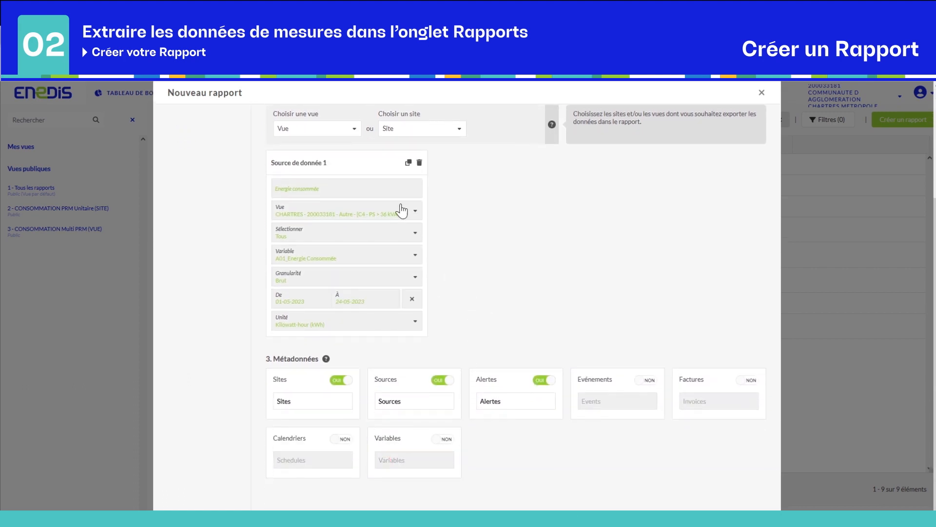
- Duplicate Source de donnée 1 and start retitling the copy
click(408, 167)
drag(489, 188, 450, 188)
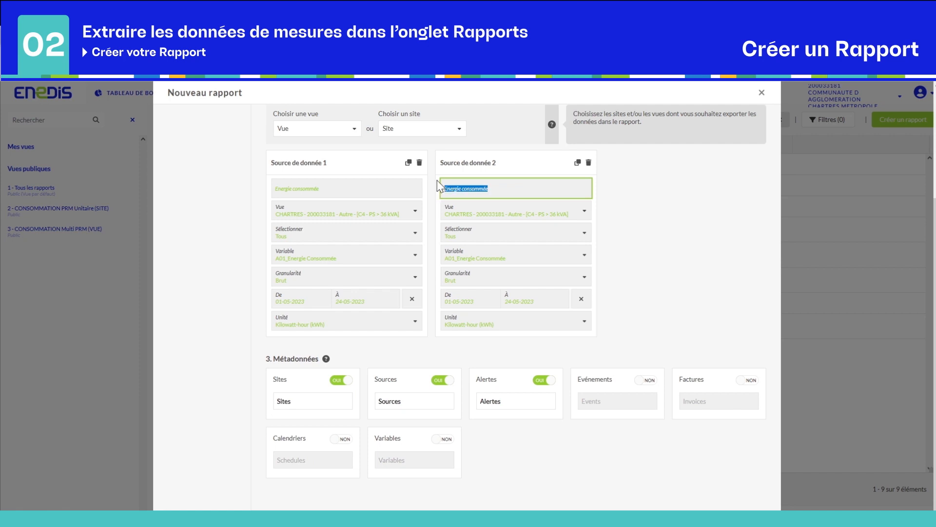
text(Coul)
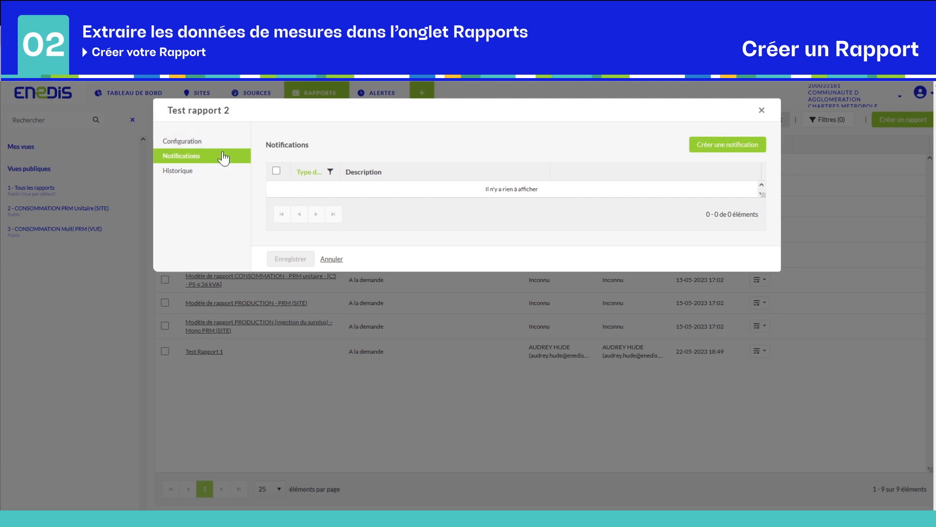
- Create a notification for Test rapport 2 with usage type Stockage, storing Excel via EMS_MODELE_RAPPORT_270510.xlsx
click(721, 152)
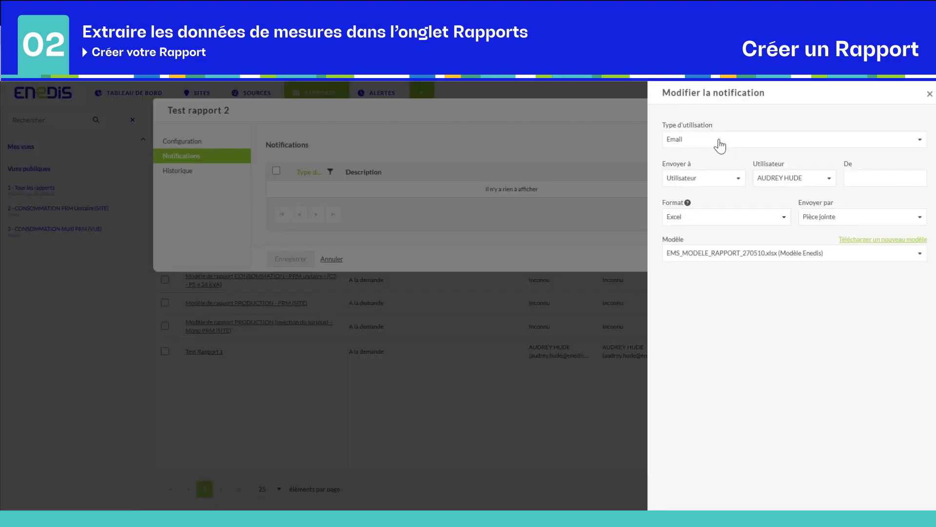
click(700, 142)
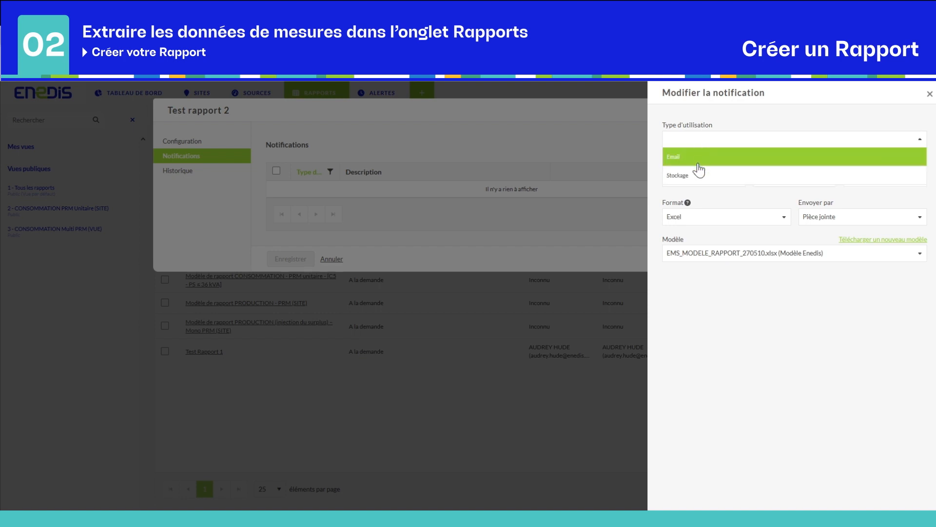
click(697, 177)
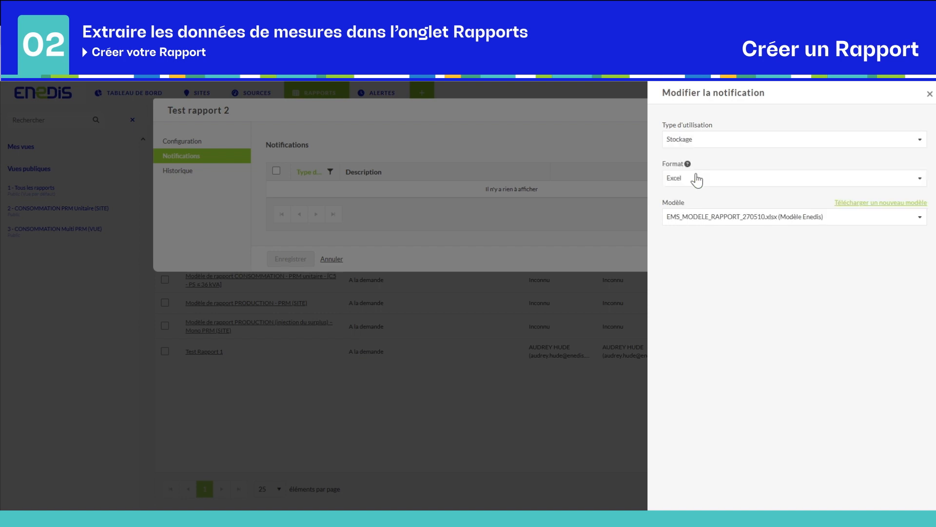
click(706, 141)
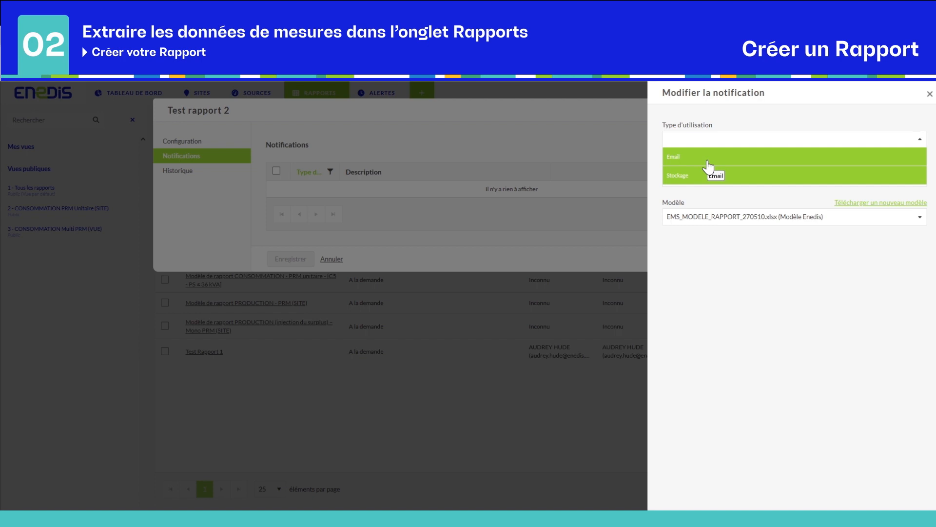
click(708, 158)
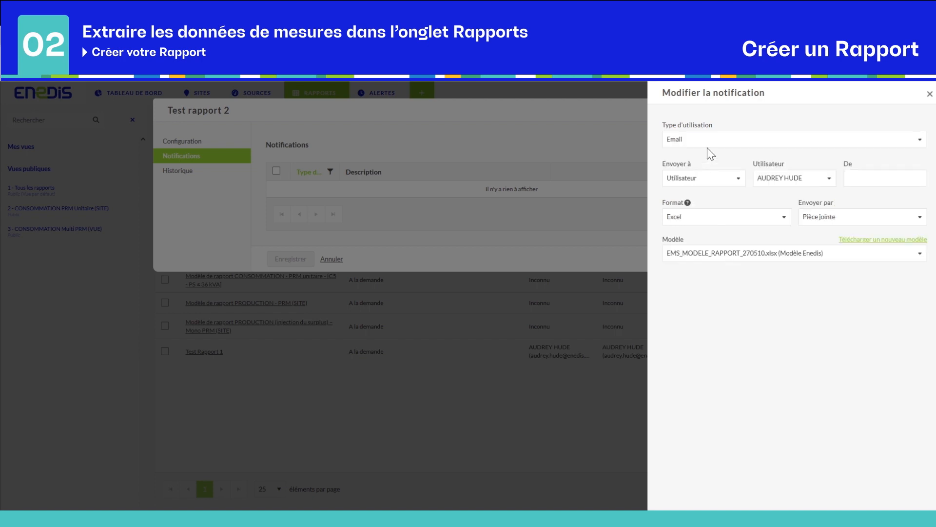
click(710, 141)
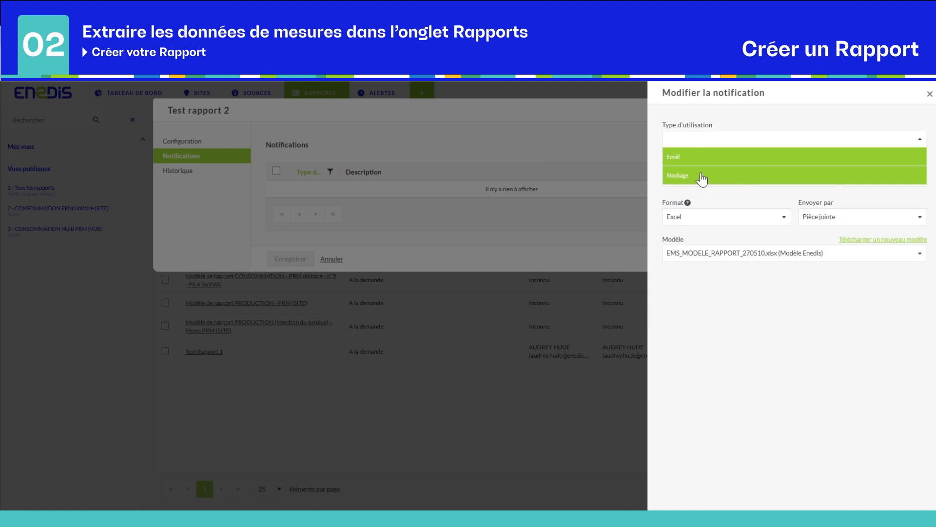
click(702, 179)
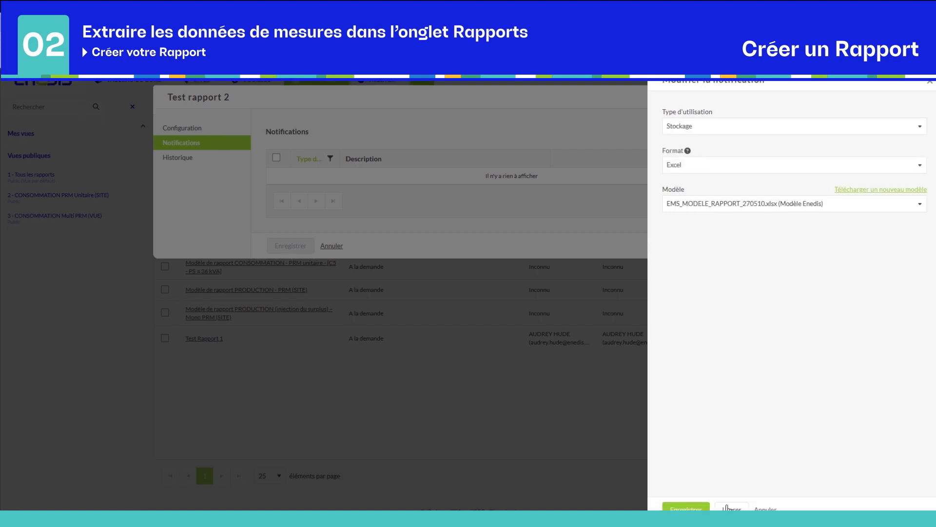
- Launch the report with the Stockage notification and go to its Historique
scroll(776, 483, down, 1)
click(727, 499)
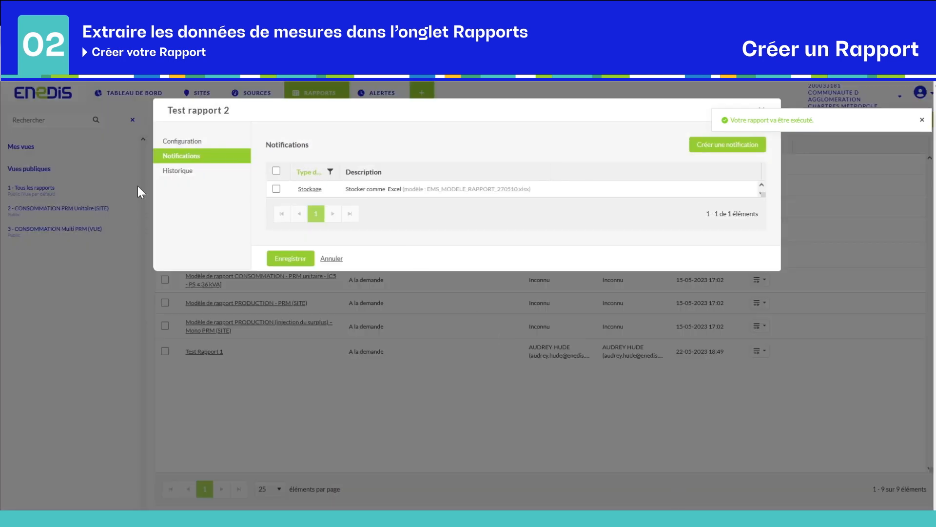
click(178, 171)
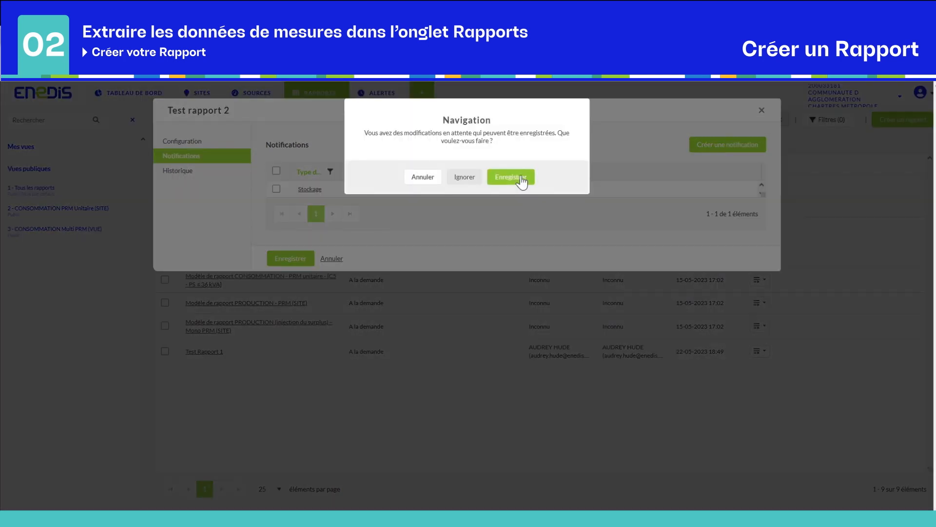
click(521, 178)
click(732, 147)
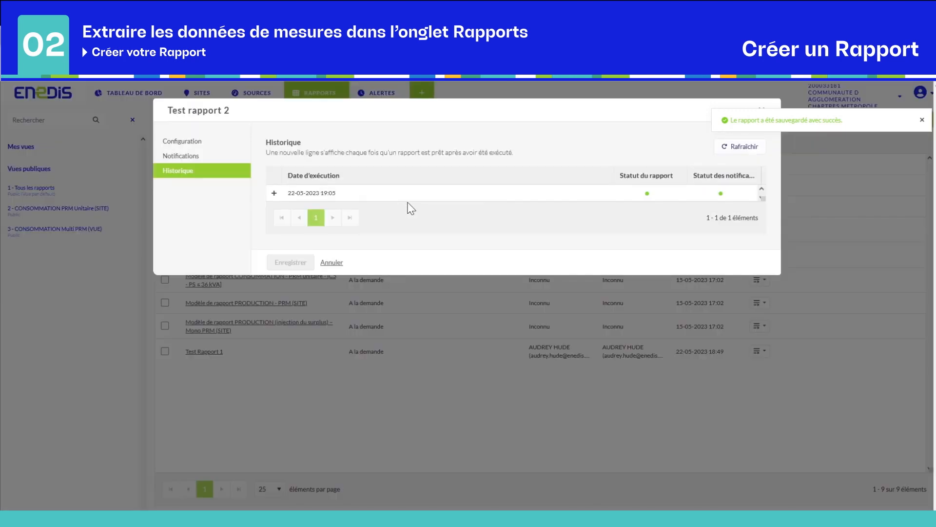
click(274, 194)
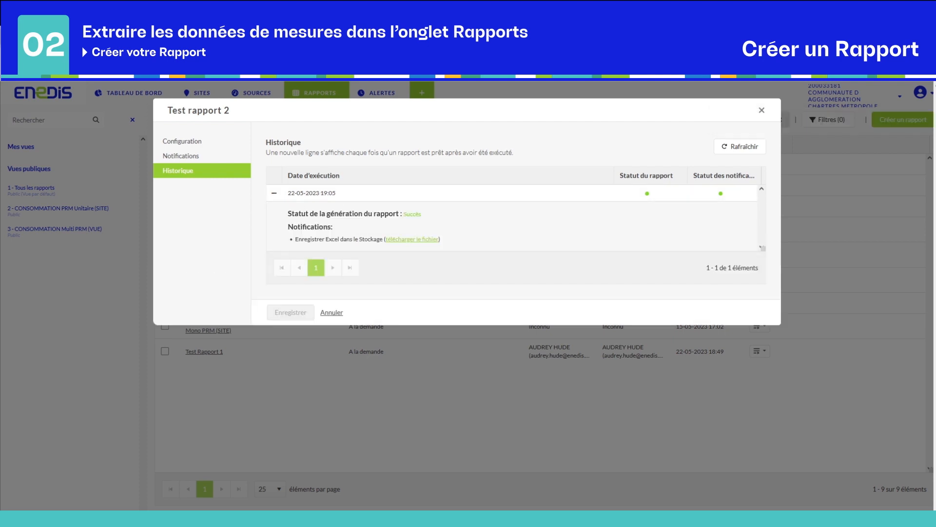
click(424, 240)
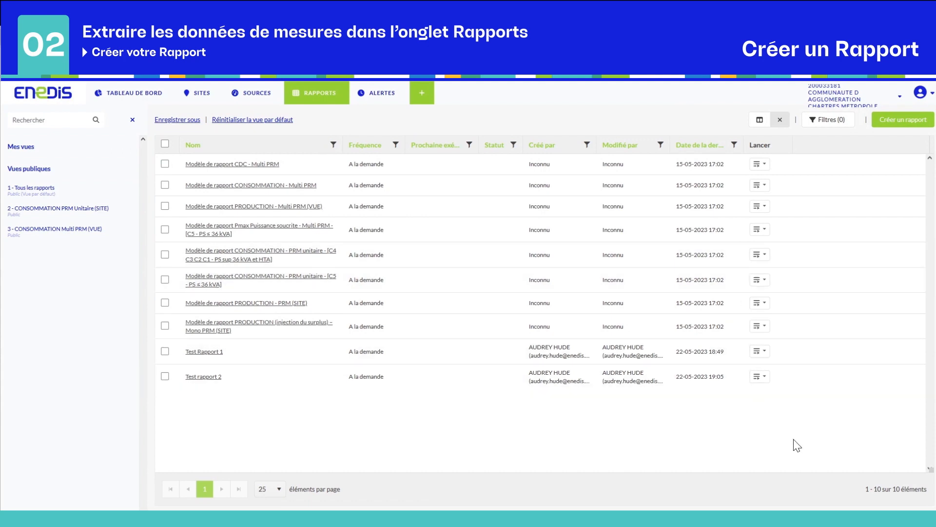
- Quick-launch Test Rapport 1, check its newest run, then open the Démarrage rapide PDF guide
click(758, 352)
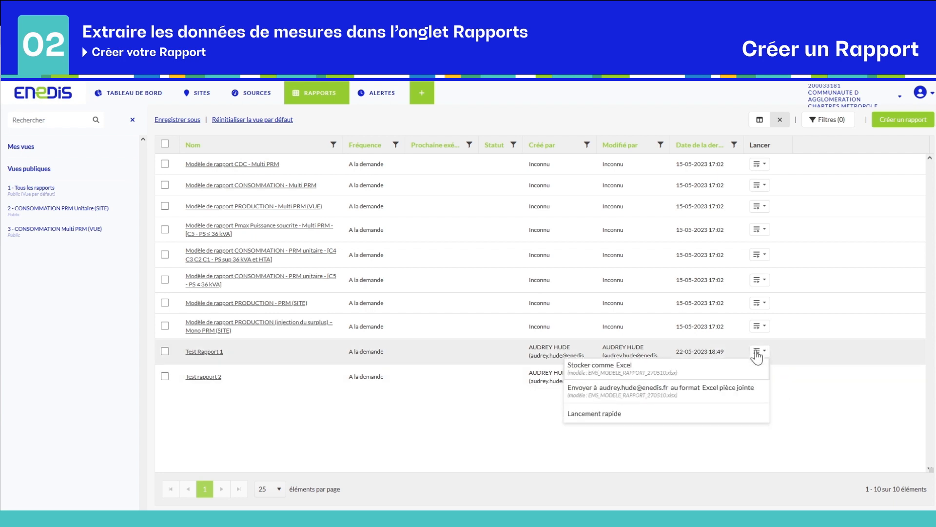
click(635, 415)
scroll(760, 478, down, 1)
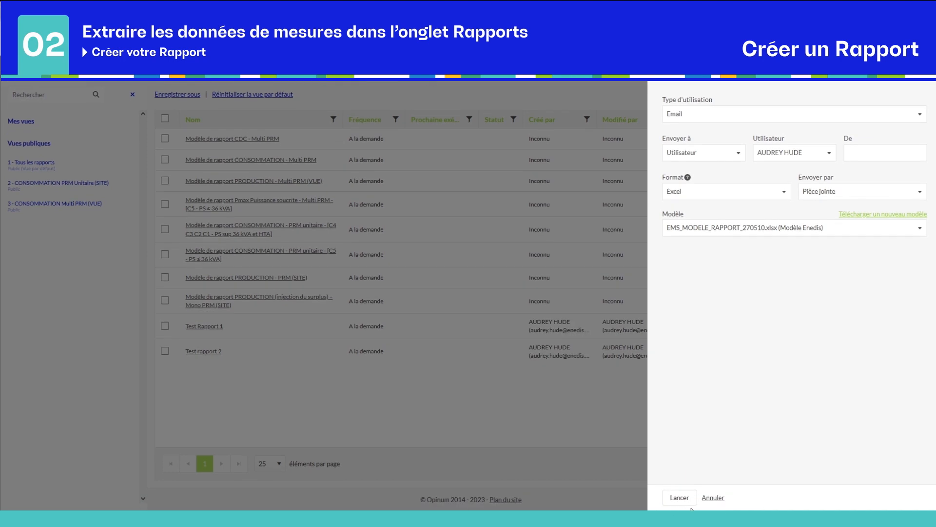
click(679, 497)
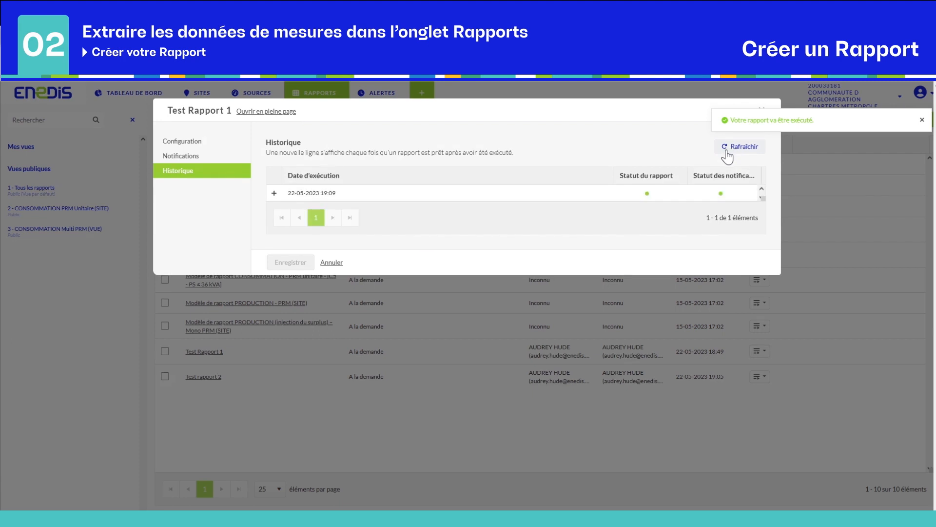
click(274, 194)
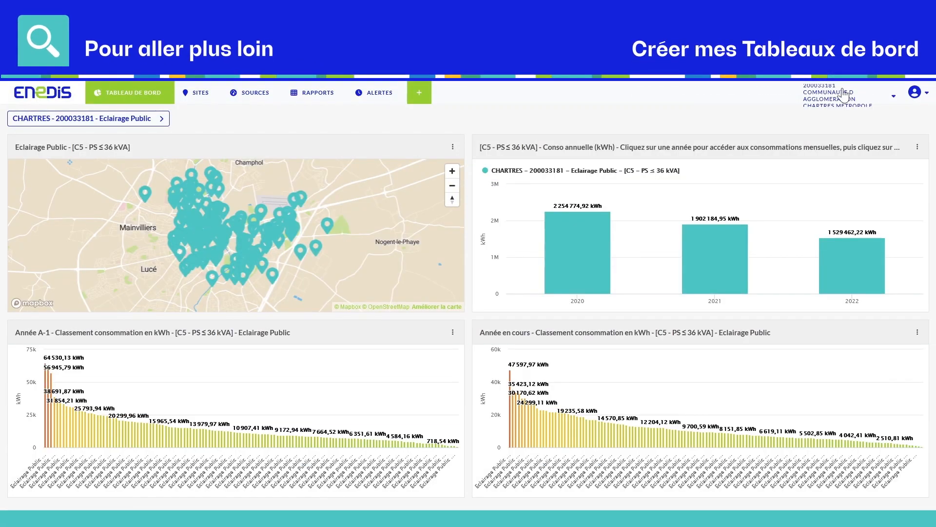
click(912, 95)
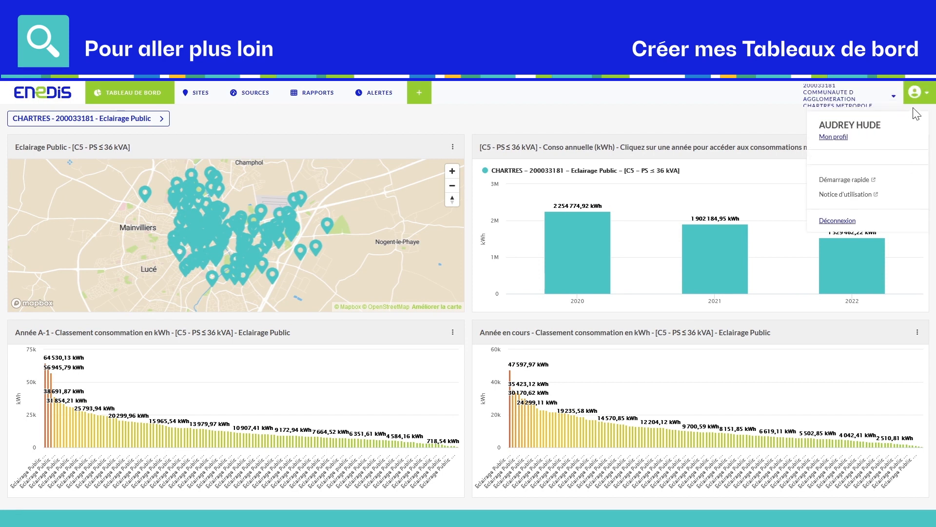
click(862, 179)
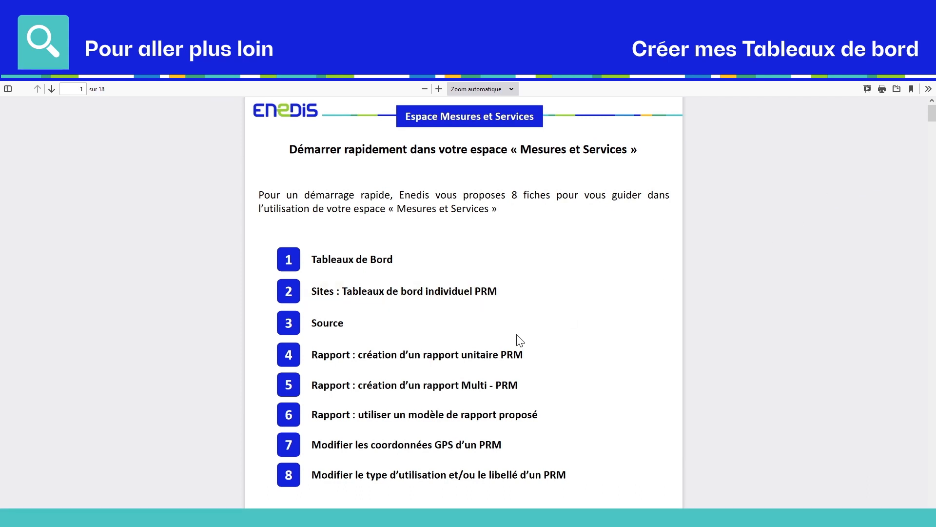
click(471, 363)
scroll(470, 361, down, 3)
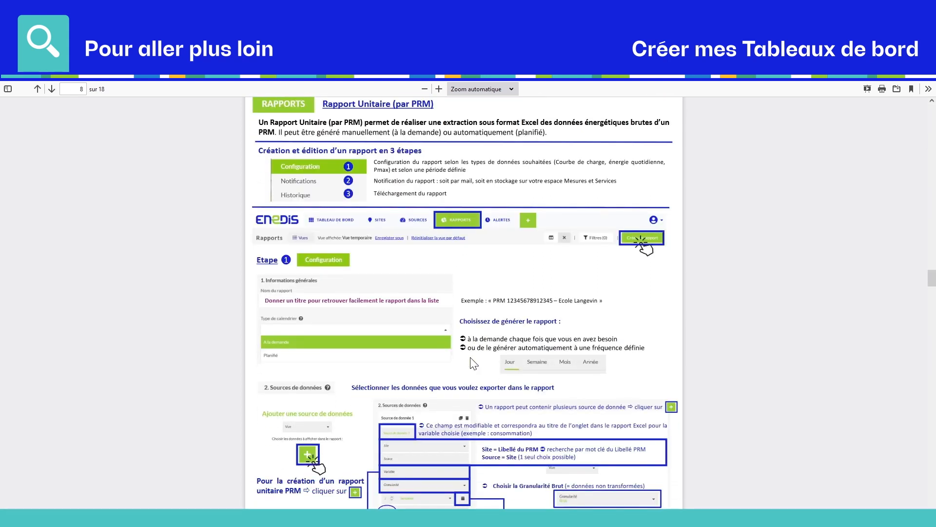
scroll(472, 363, down, 3)
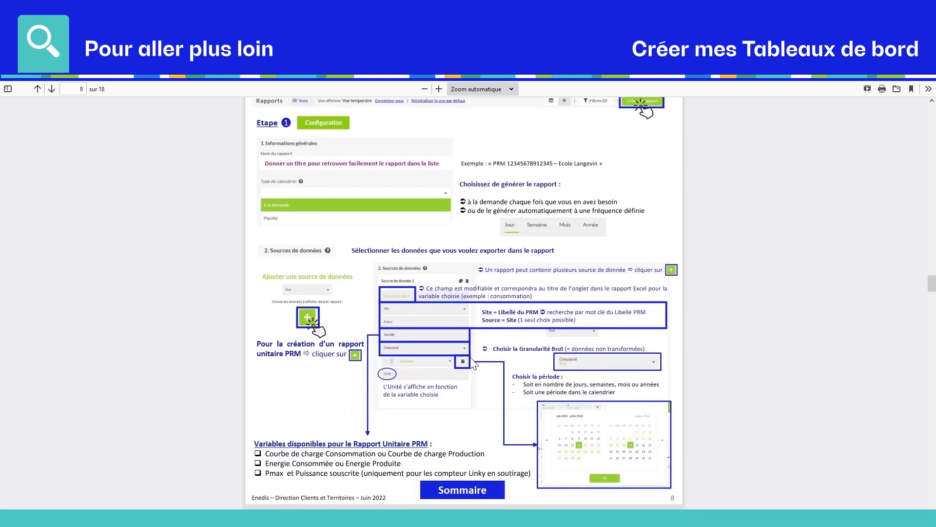
scroll(472, 363, down, 1)
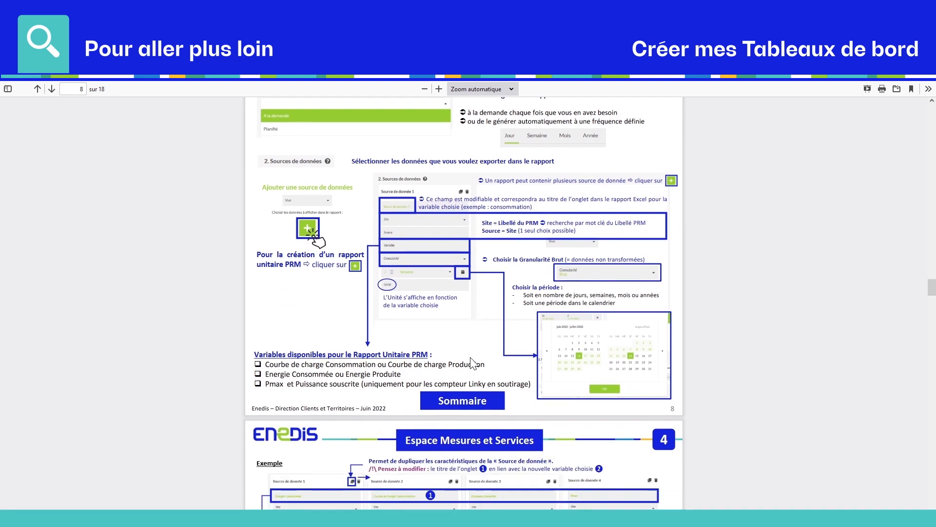
click(461, 401)
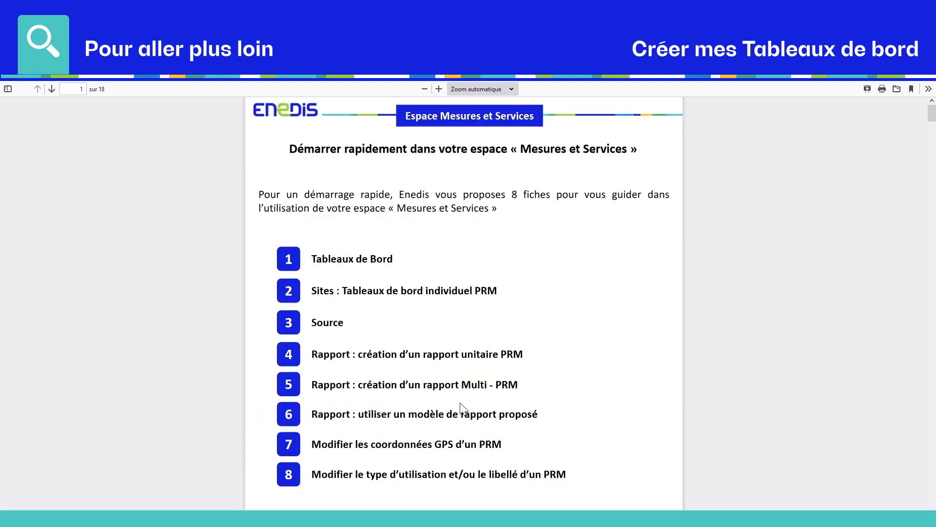